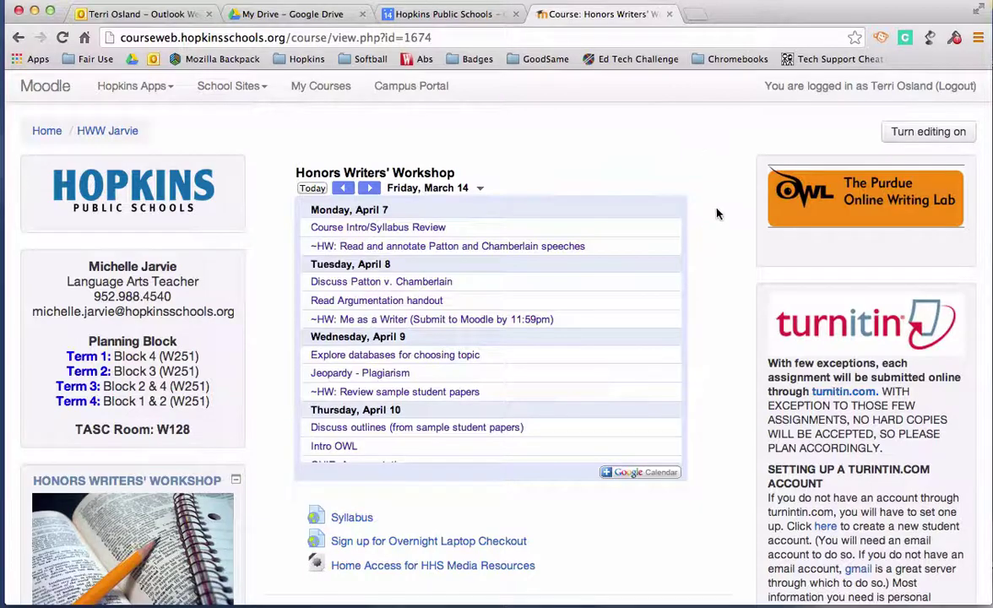
Open Writing Assignment #1: "Me as a Writer" in First Week/Important Information and review its instructions and grading summary.
scroll(717, 213, "down", 5)
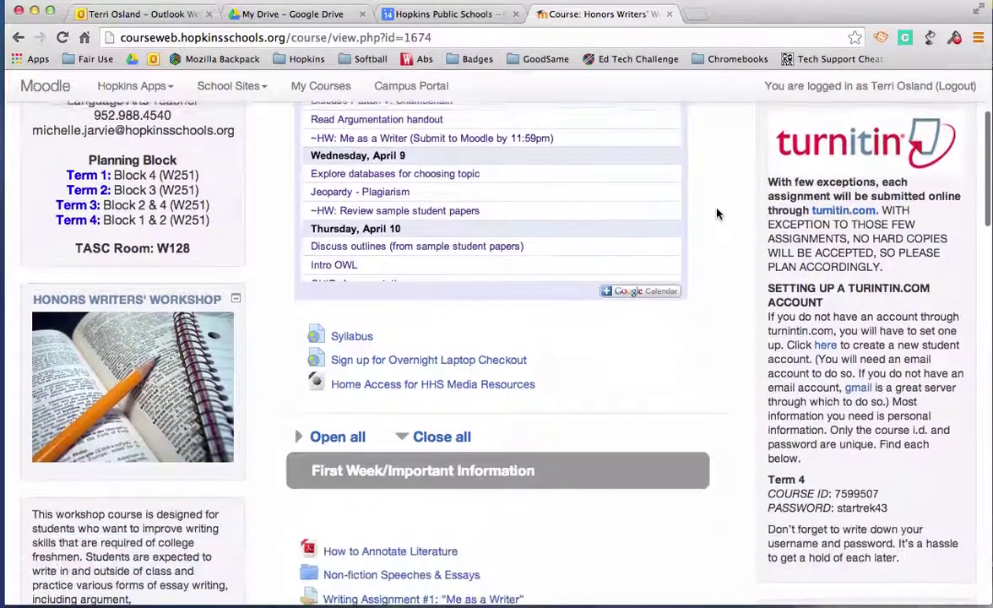
scroll(717, 214, "down", 7)
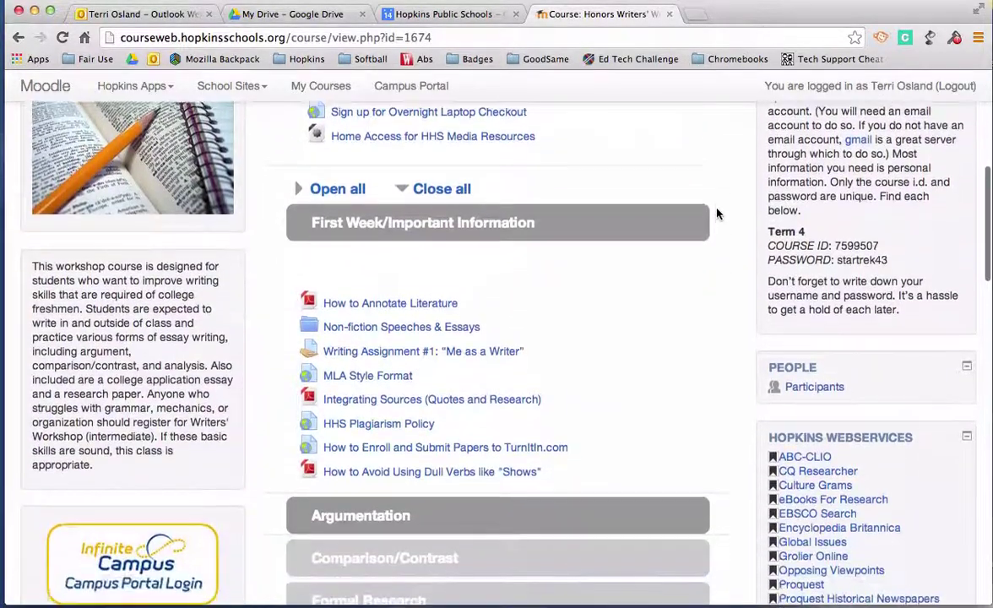
scroll(717, 213, "down", 1)
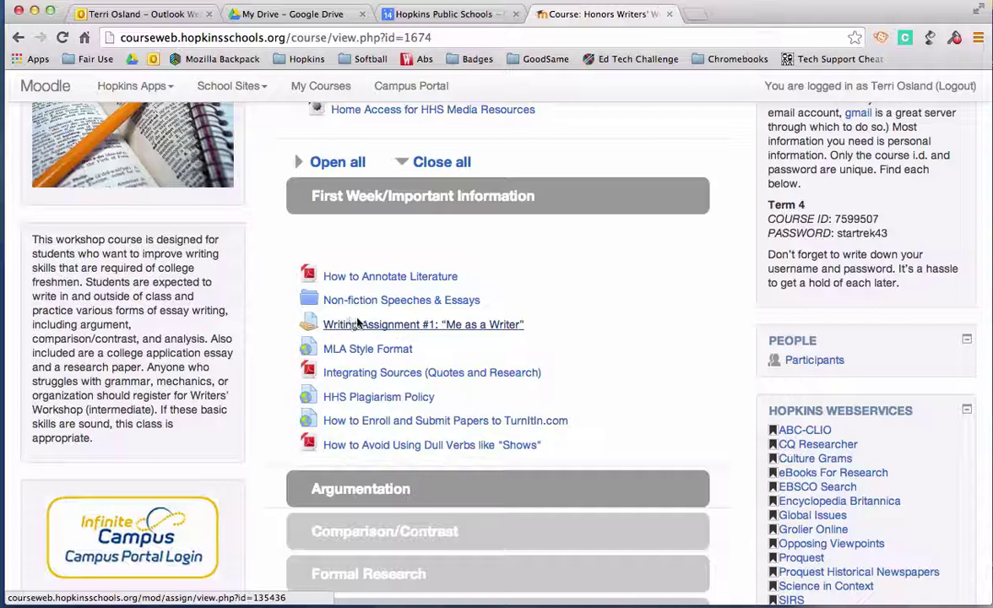
left_click(422, 326)
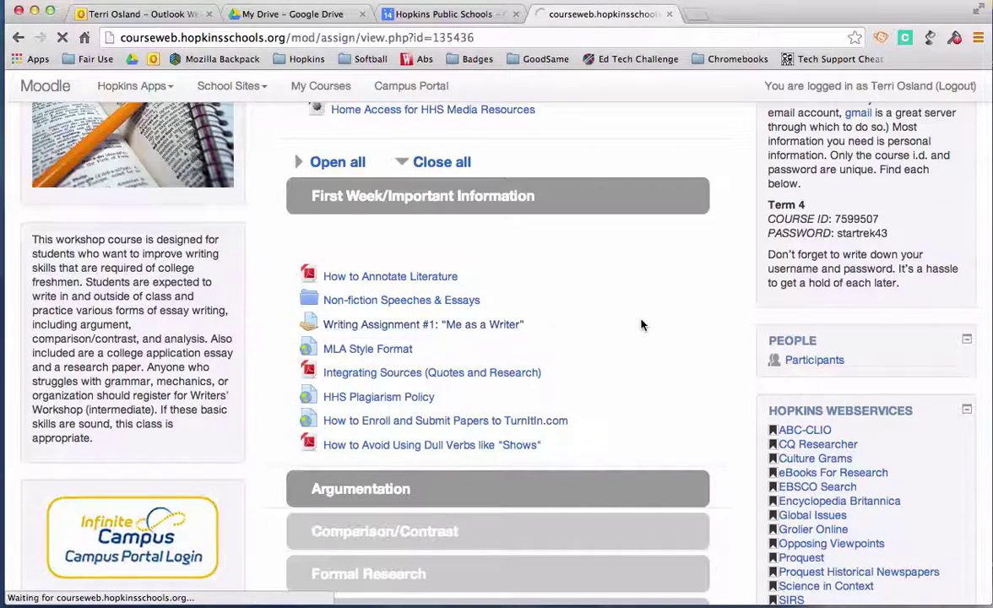
scroll(641, 325, "down", 3)
scroll(641, 325, "down", 8)
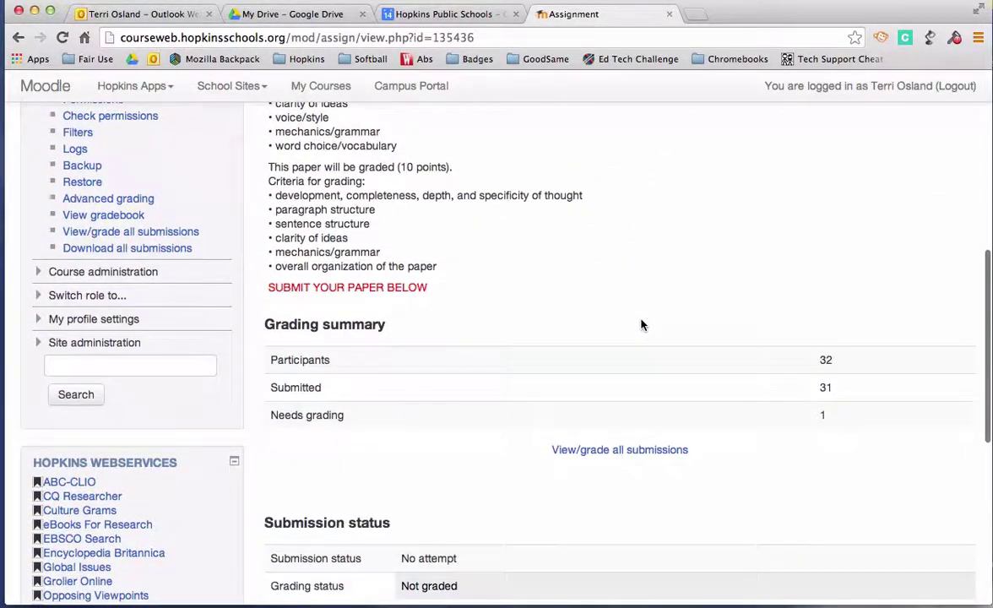
scroll(641, 325, "down", 1)
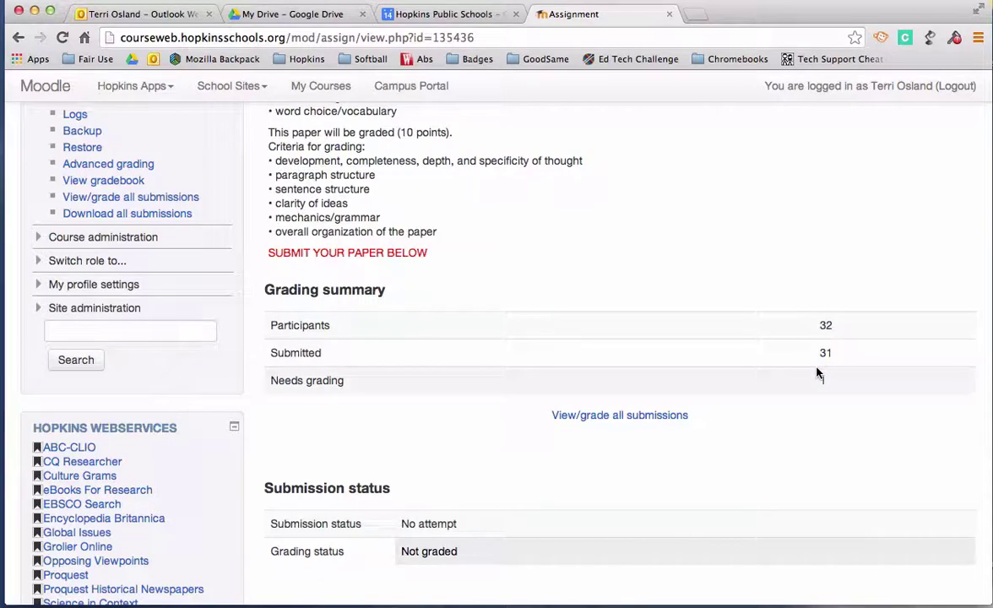
scroll(817, 374, "up", 10)
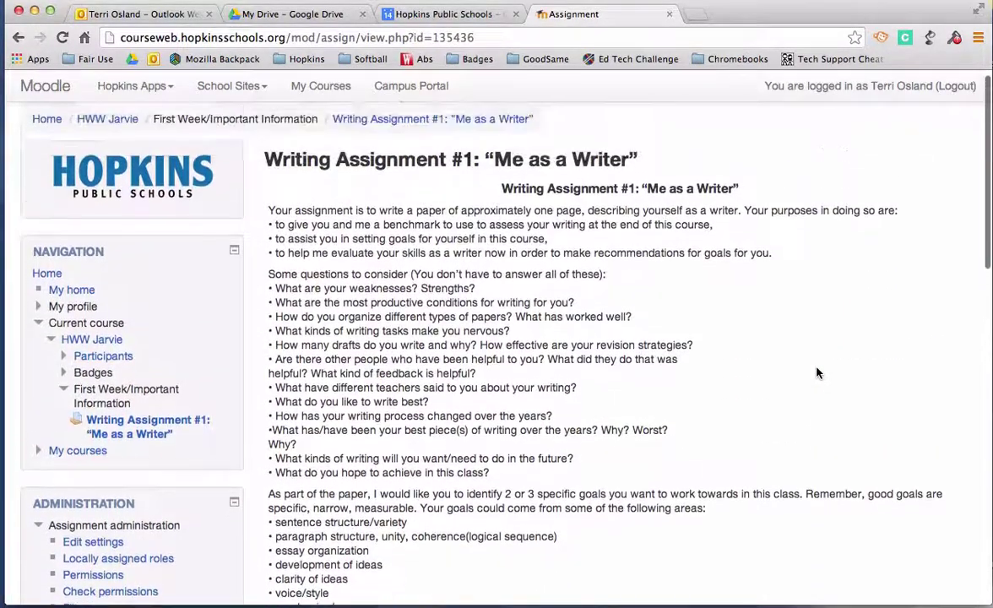
scroll(817, 373, "up", 1)
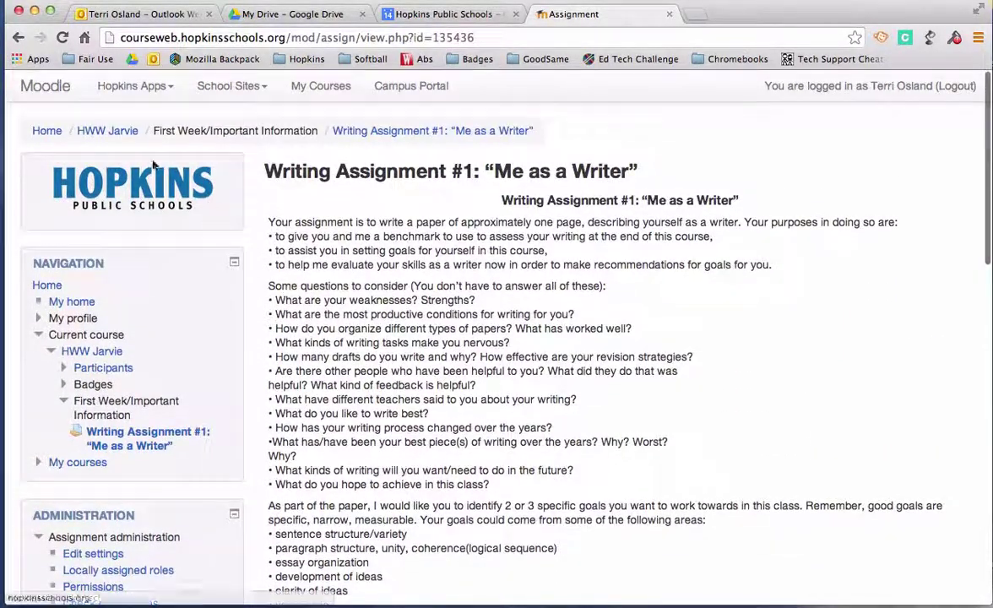
Return to the Honors Writers' Workshop course page and open the course's Enrolment methods page from the user administration settings.
left_click(127, 130)
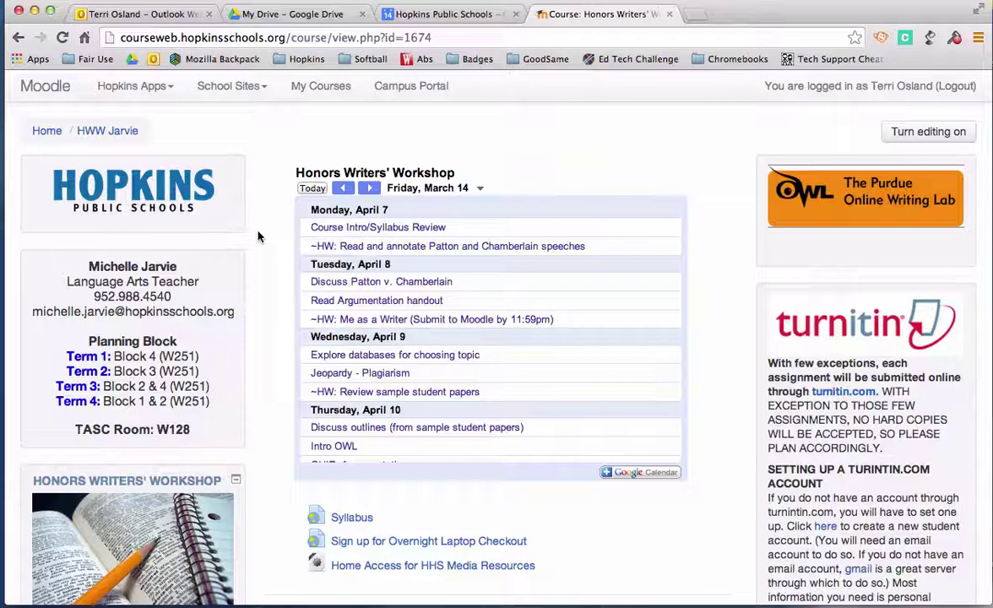
scroll(259, 233, "down", 1)
scroll(260, 223, "down", 1)
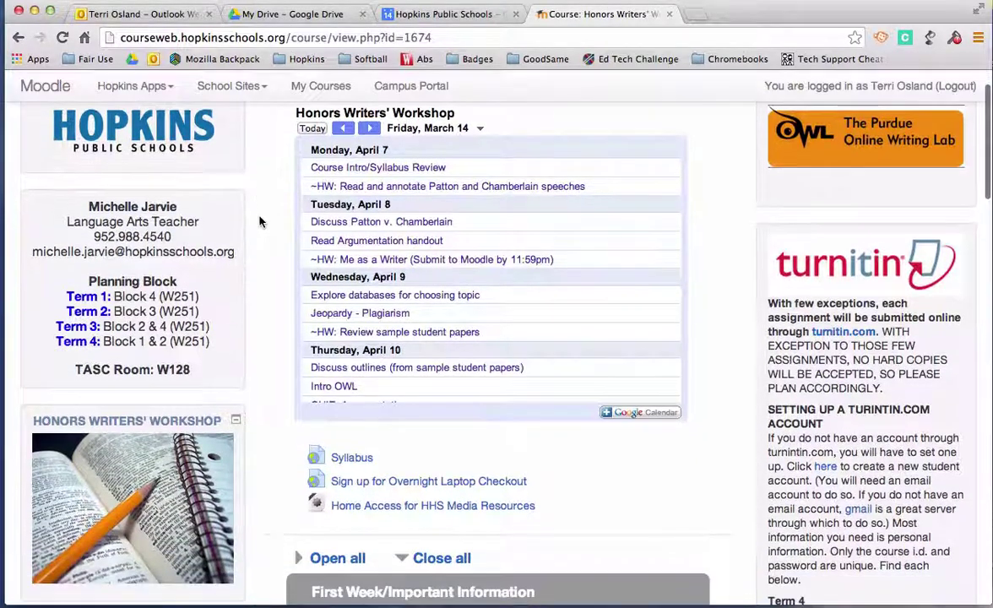
scroll(260, 222, "down", 1)
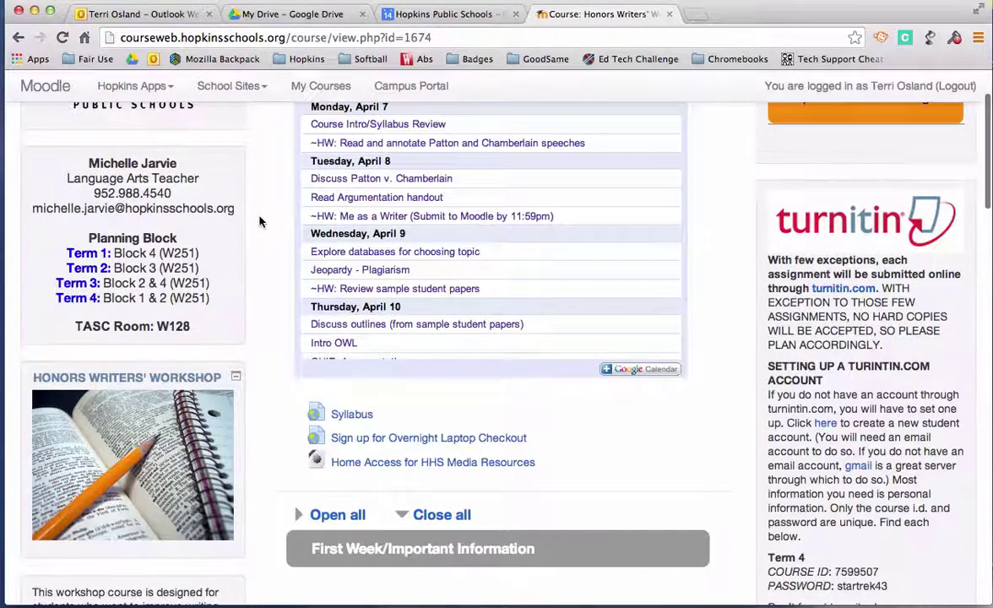
scroll(260, 221, "down", 2)
scroll(260, 221, "down", 6)
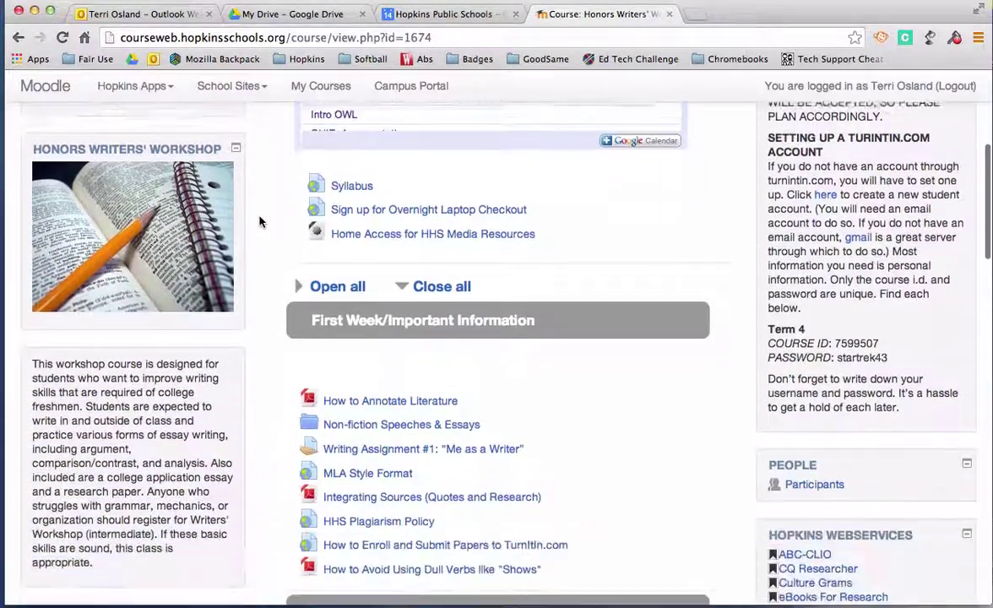
scroll(260, 221, "down", 9)
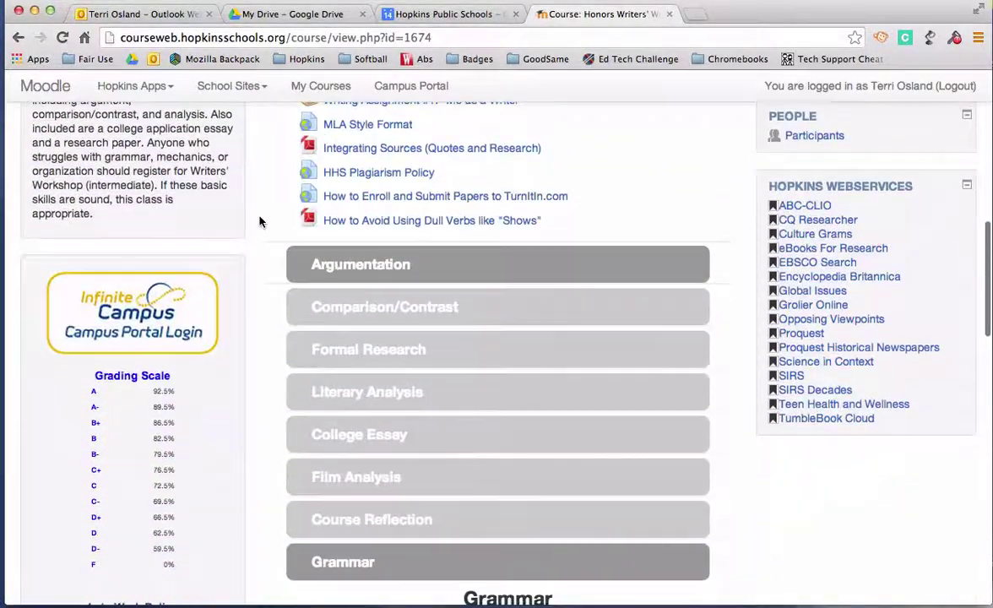
scroll(259, 221, "down", 9)
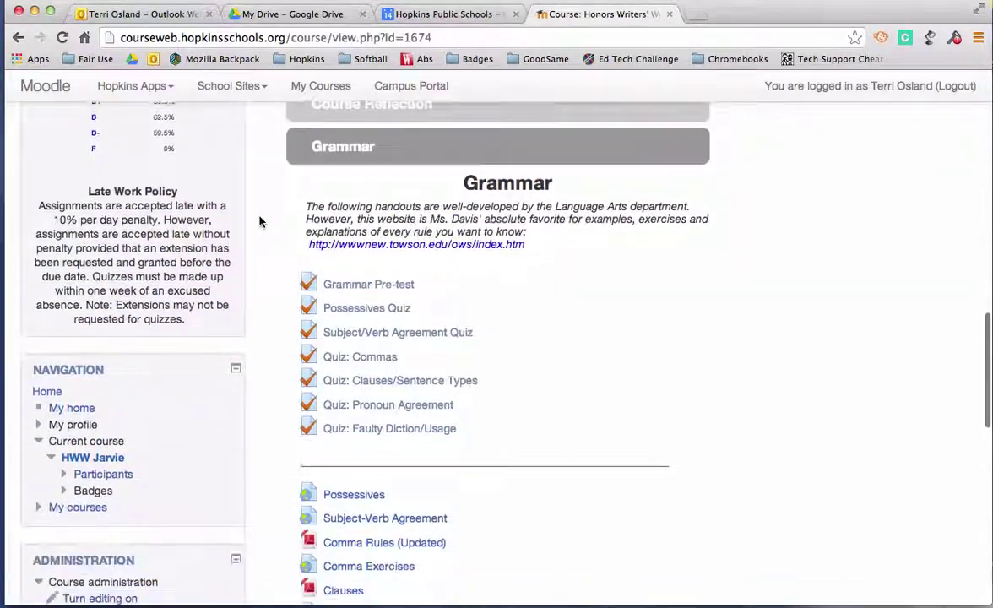
scroll(259, 221, "down", 2)
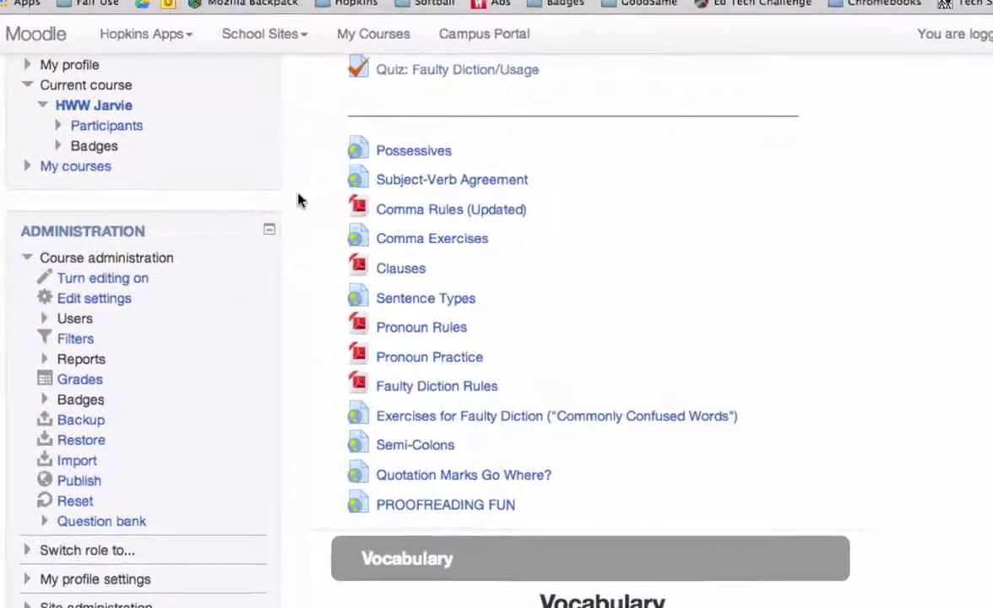
left_click(34, 321)
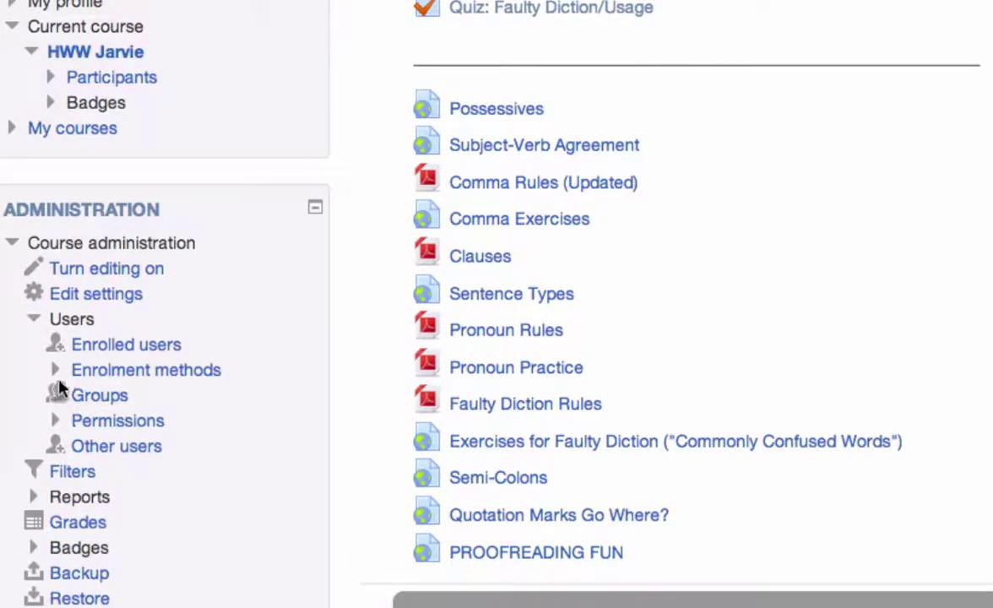
left_click(55, 371)
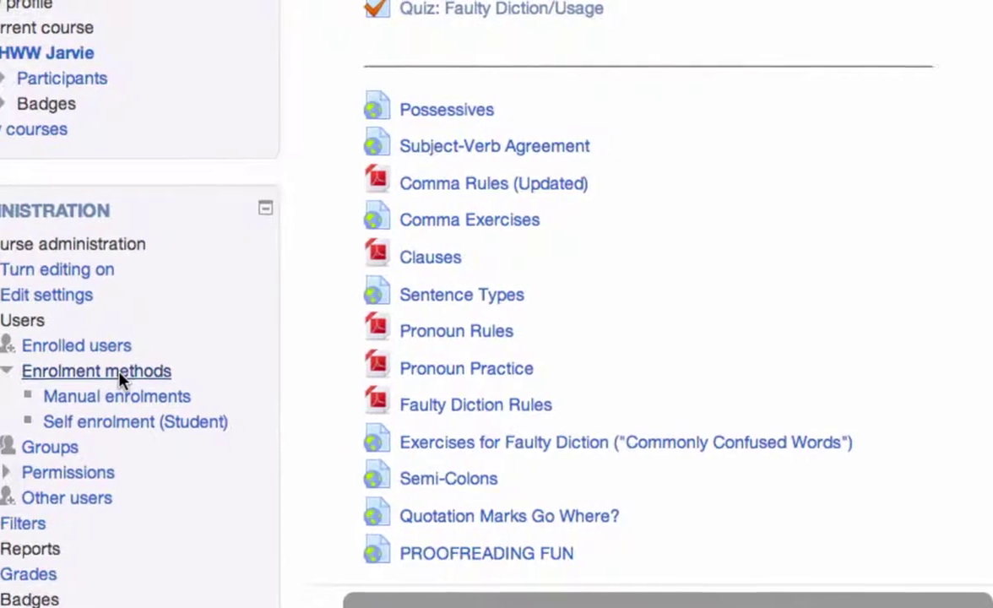
left_click(118, 373)
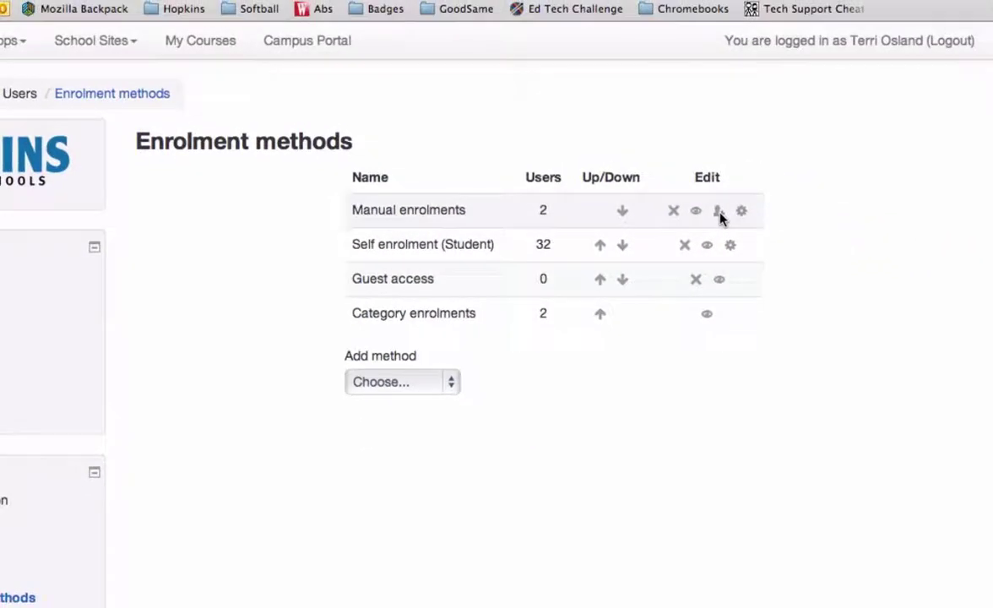
In manual enrolments, search the not enrolled users by surname and add the fourth matching user with the Student role.
left_click(719, 214)
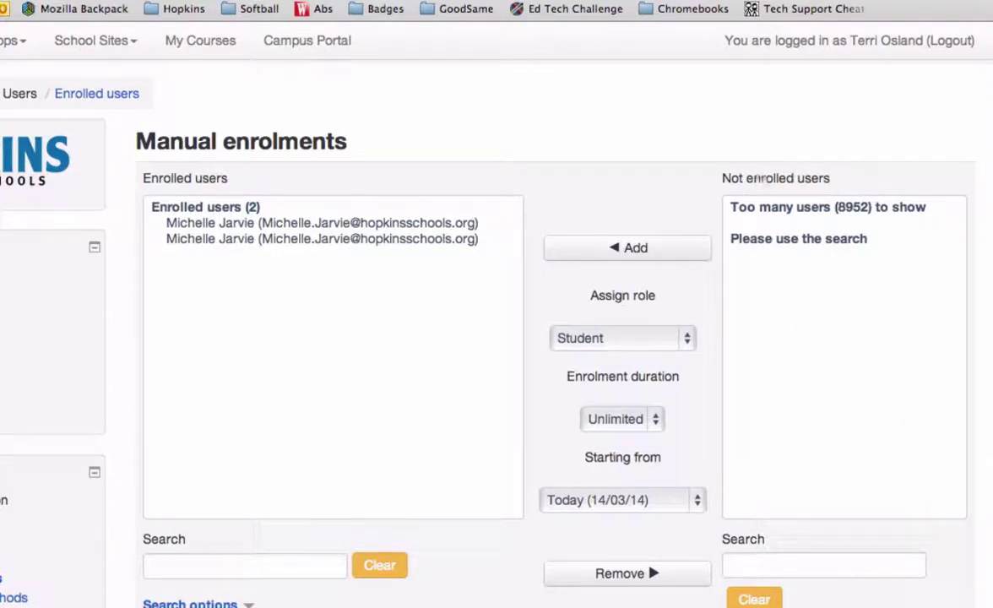
left_click(769, 570)
type("osland")
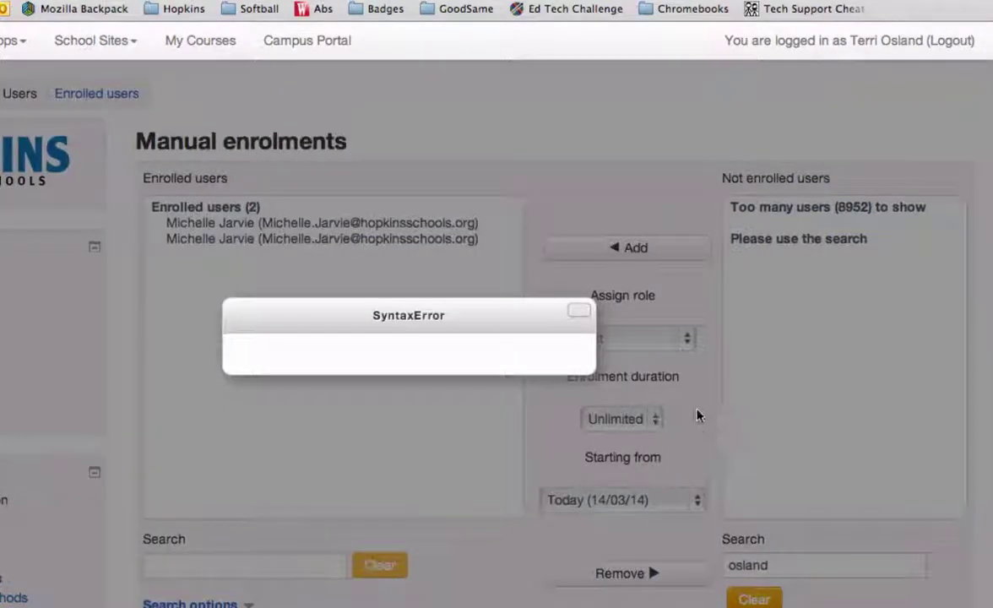
left_click(579, 312)
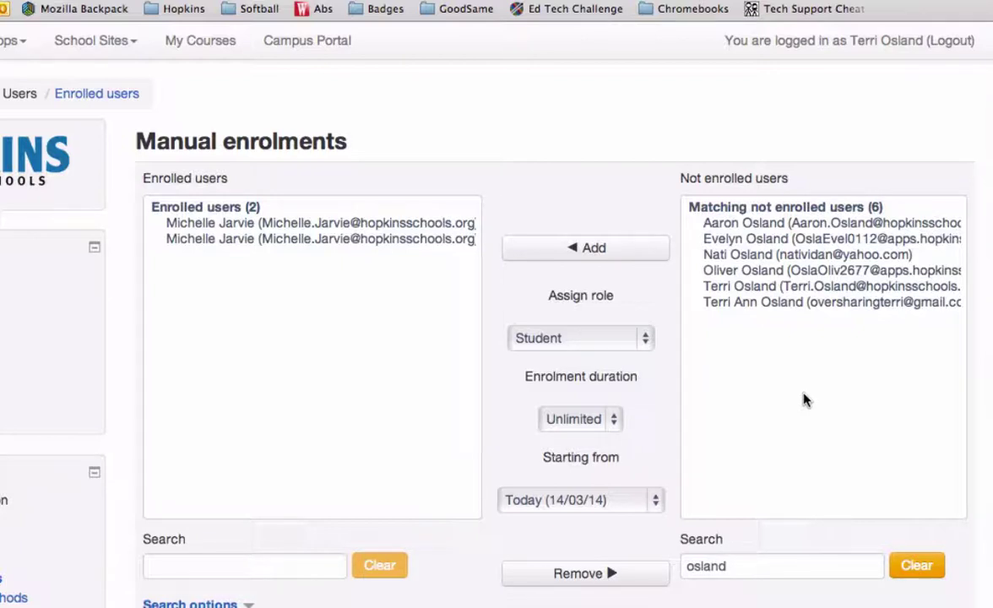
left_click(825, 272)
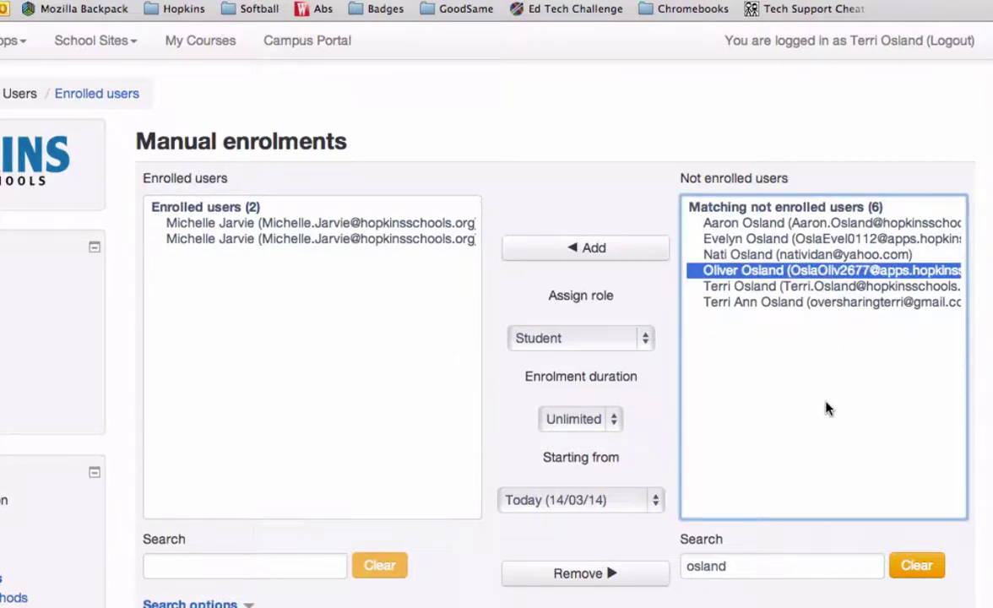
left_click(629, 254)
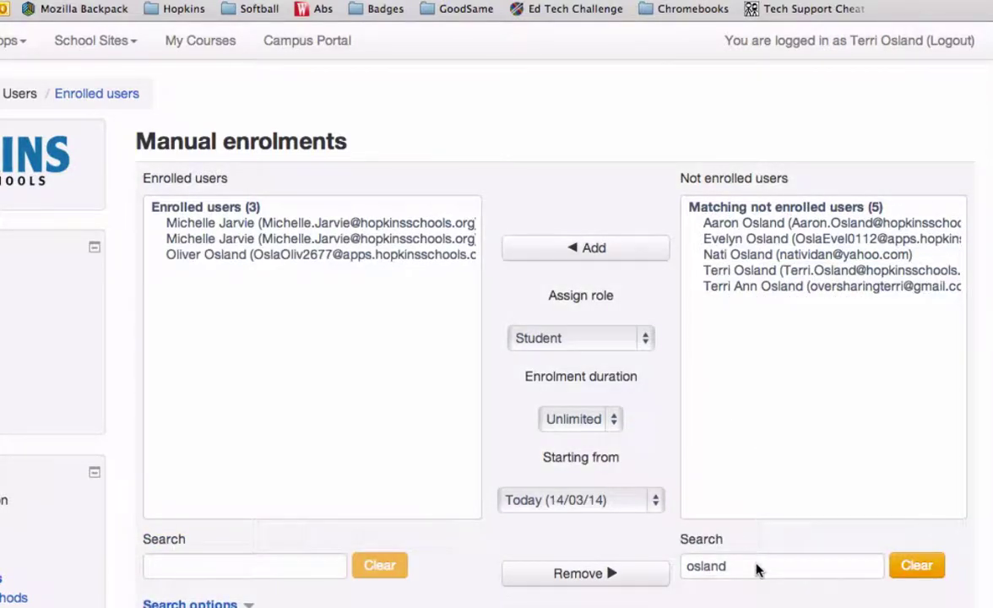
Search the not enrolled users by a partial first name, and remove the just-added student from the enrolled users.
left_click_drag(759, 568, 713, 536)
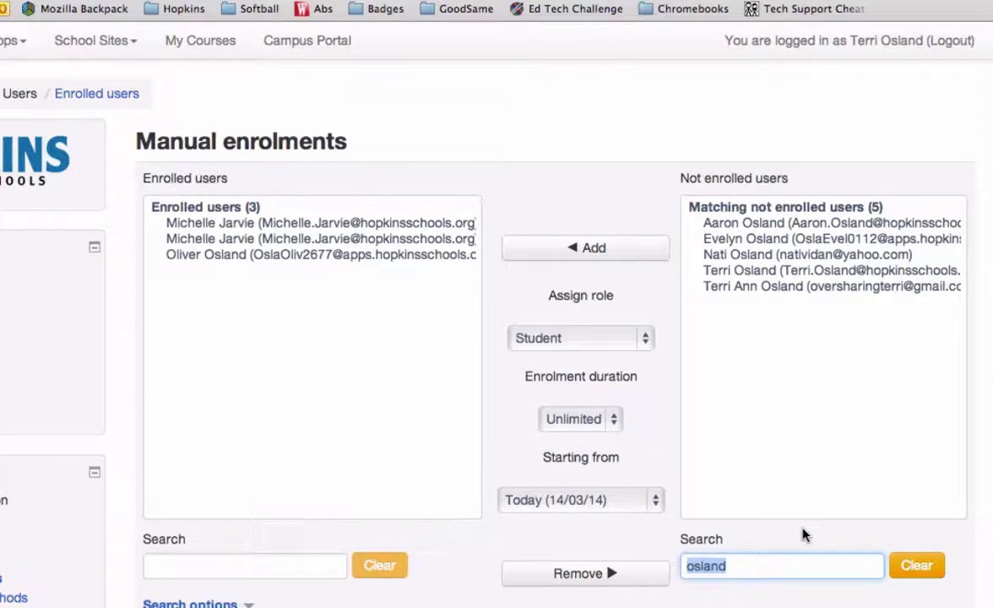
type("evel")
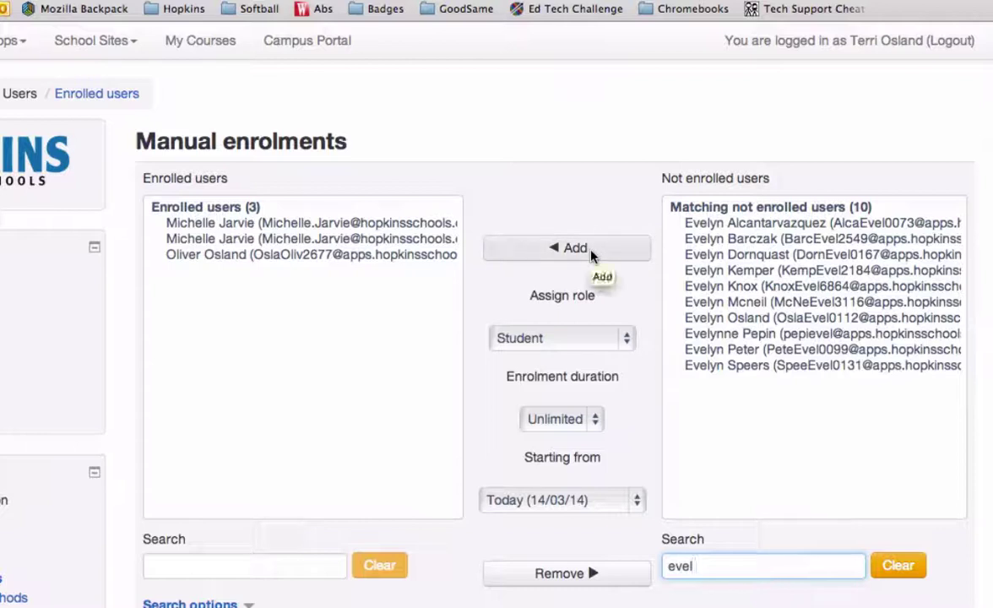
scroll(390, 317, "down", 1)
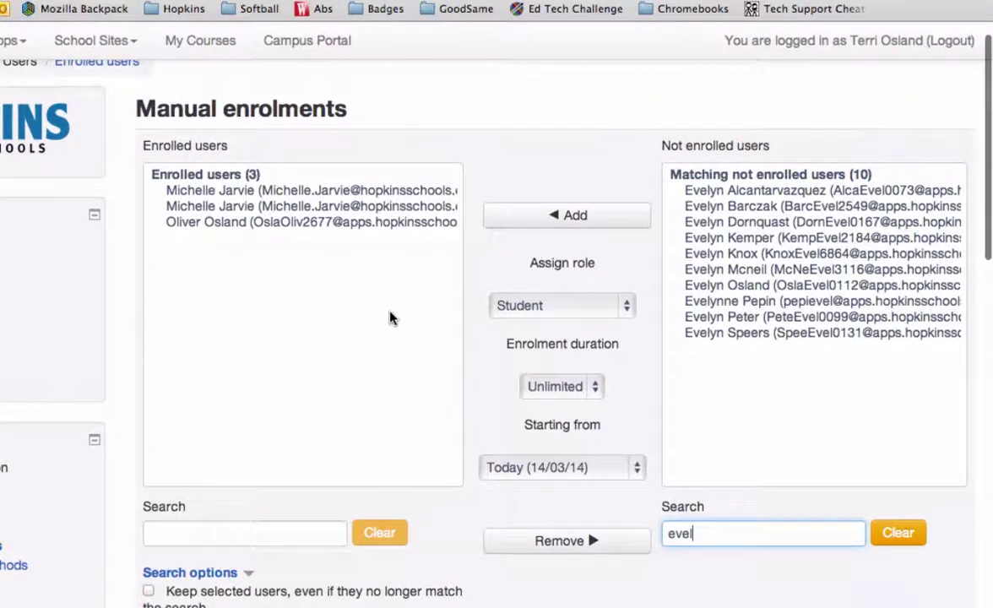
left_click(373, 221)
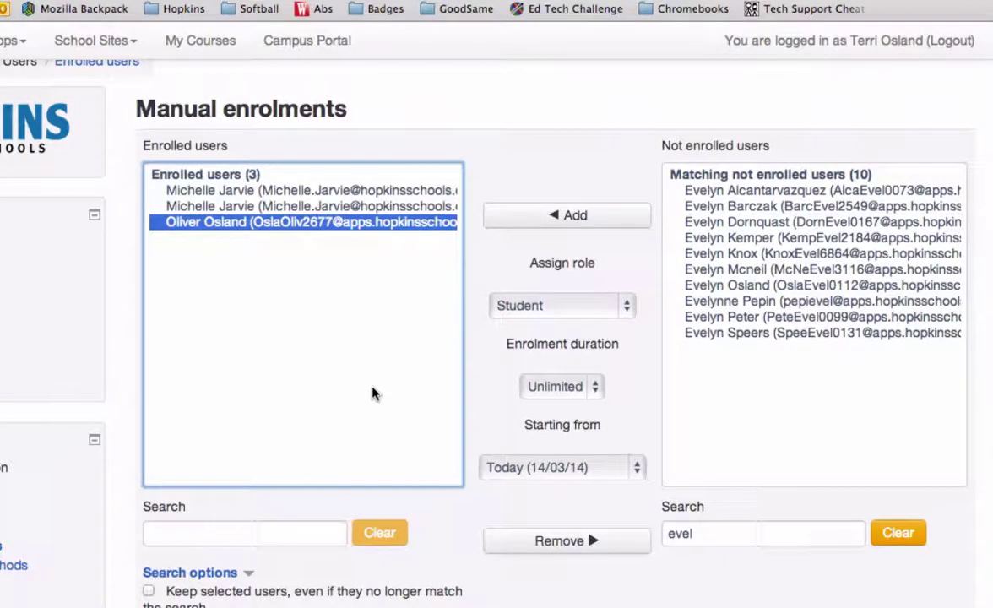
left_click(526, 541)
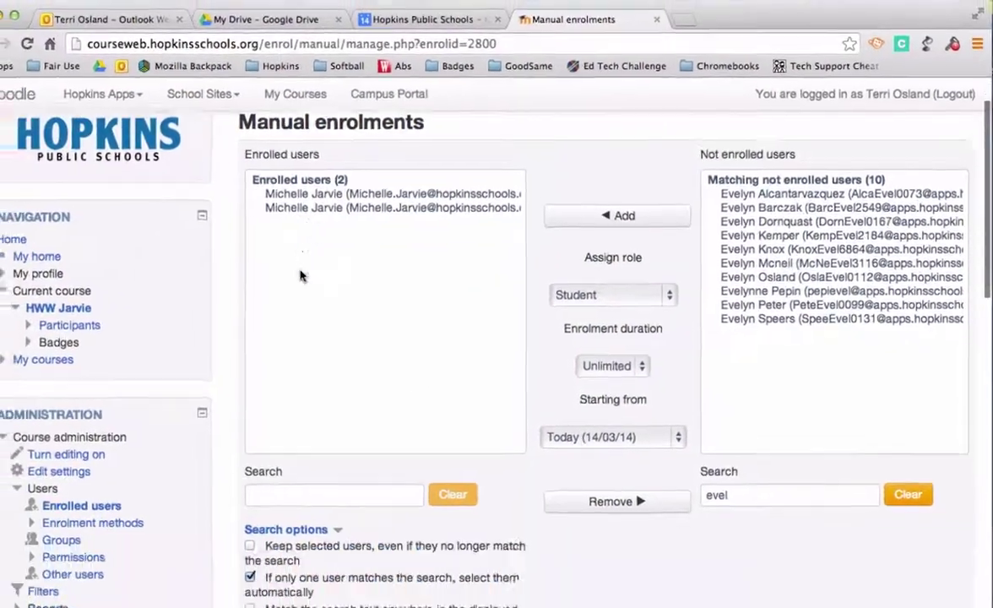
On the Enrolled users page, search for users to enrol by partial surname and enrol the fourth match as Student.
scroll(299, 275, "down", 5)
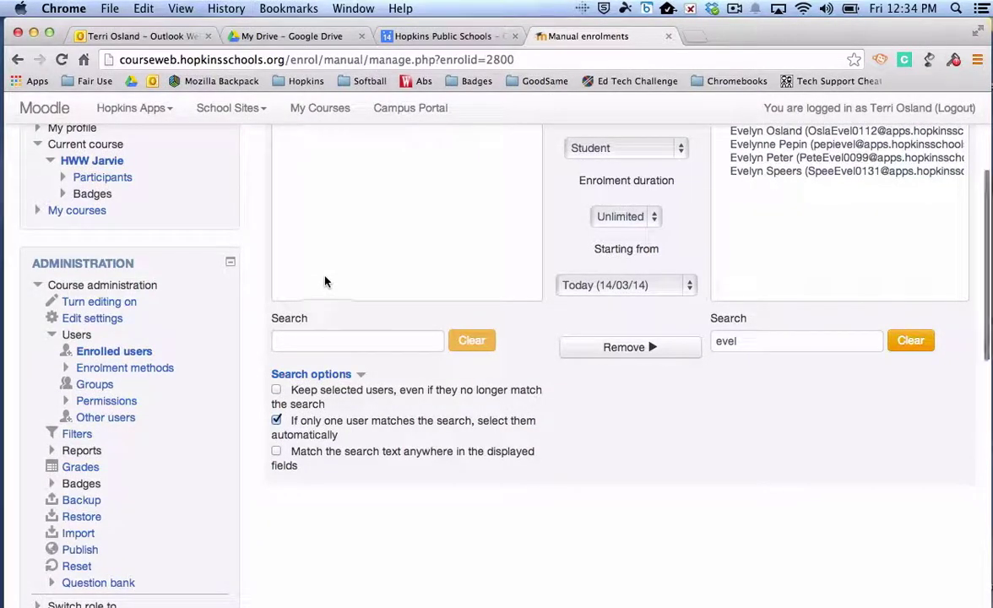
left_click(115, 355)
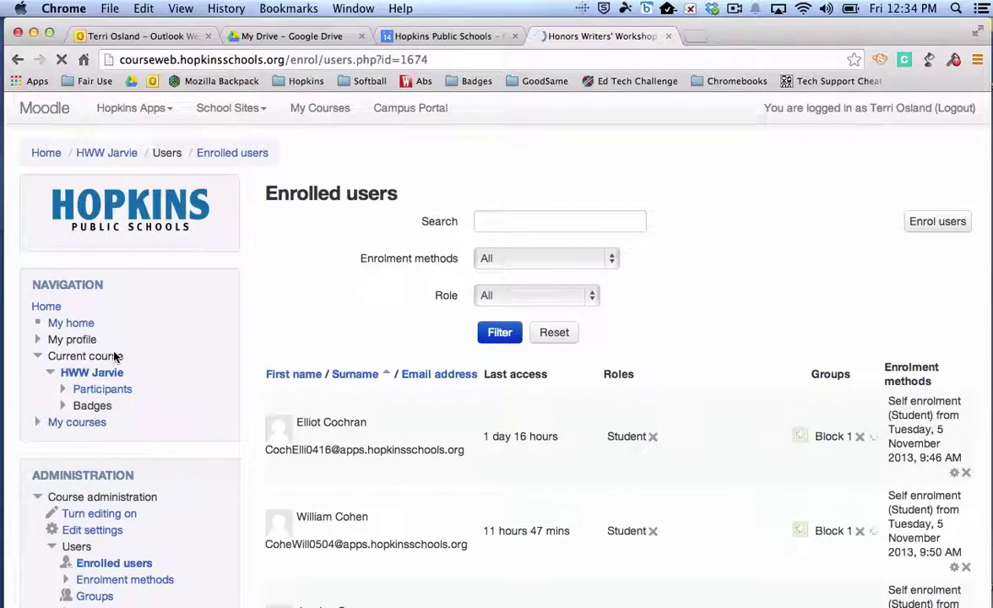
left_click(930, 223)
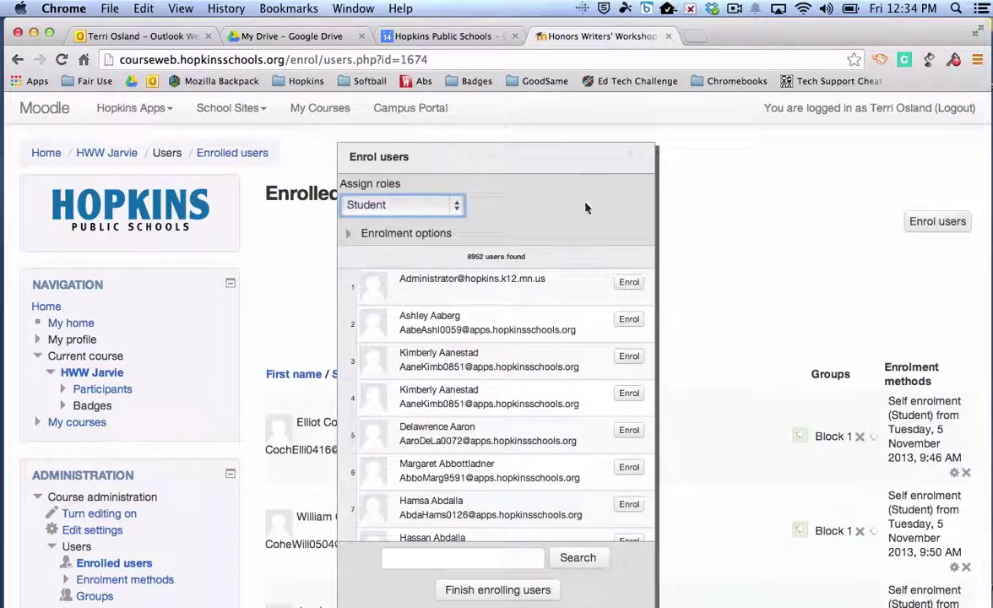
left_click(458, 560)
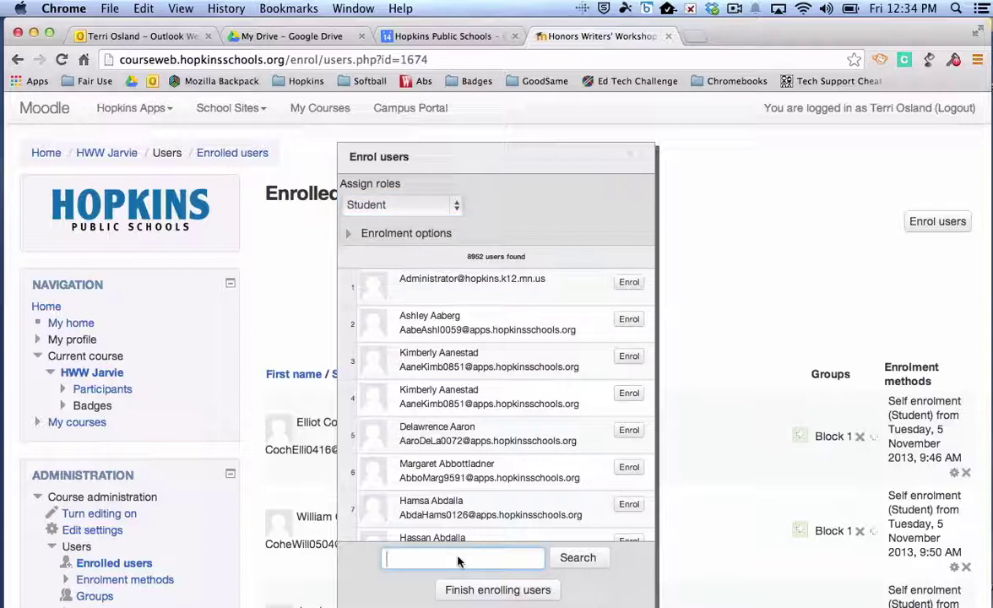
type("osla")
left_click(582, 558)
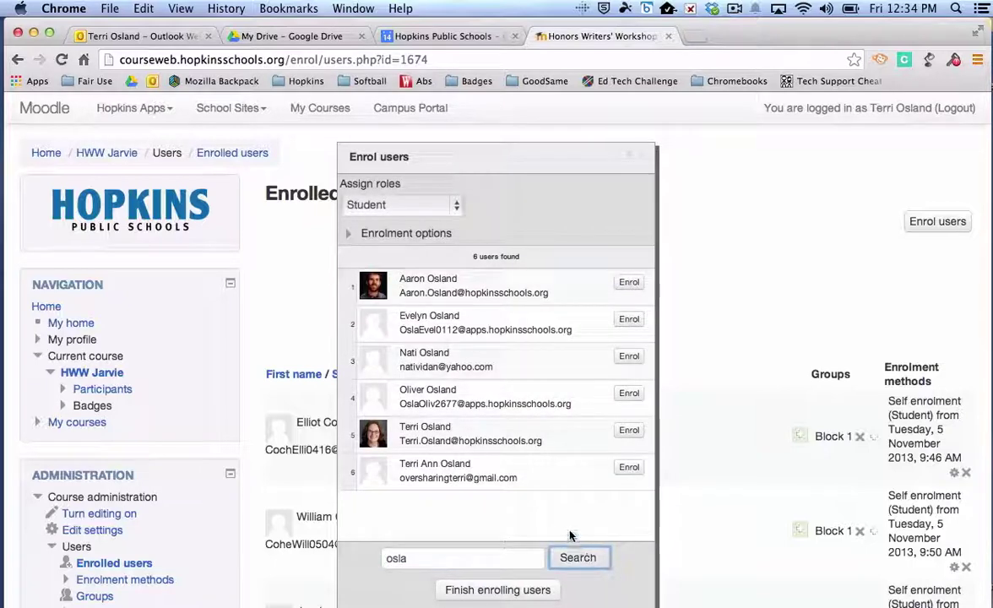
left_click(632, 395)
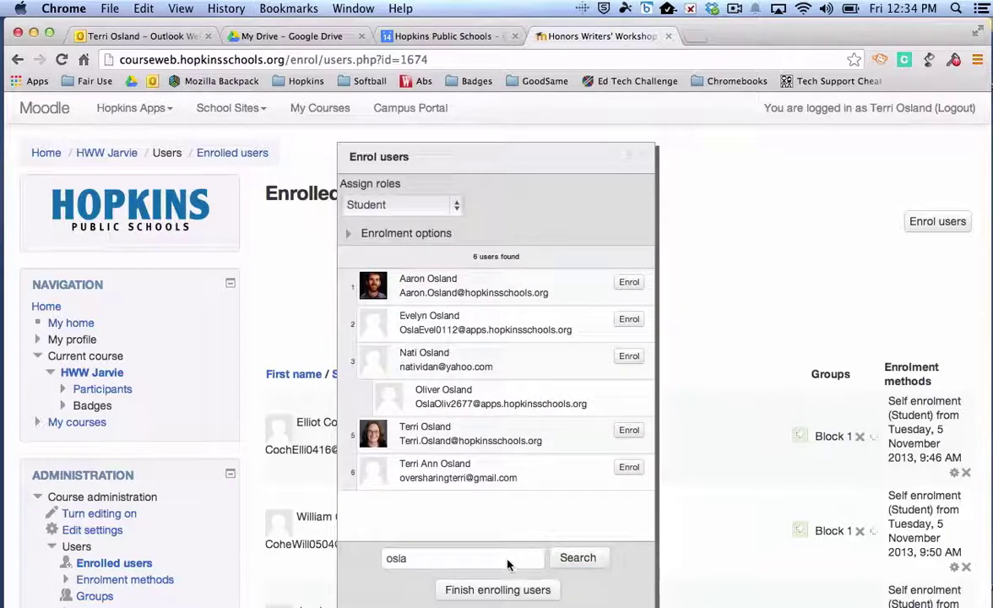
Search the users to enrol by another partial surname, enrol the seventh match as Student, and finish enrolling users.
left_click_drag(507, 561, 391, 496)
type("hoffm")
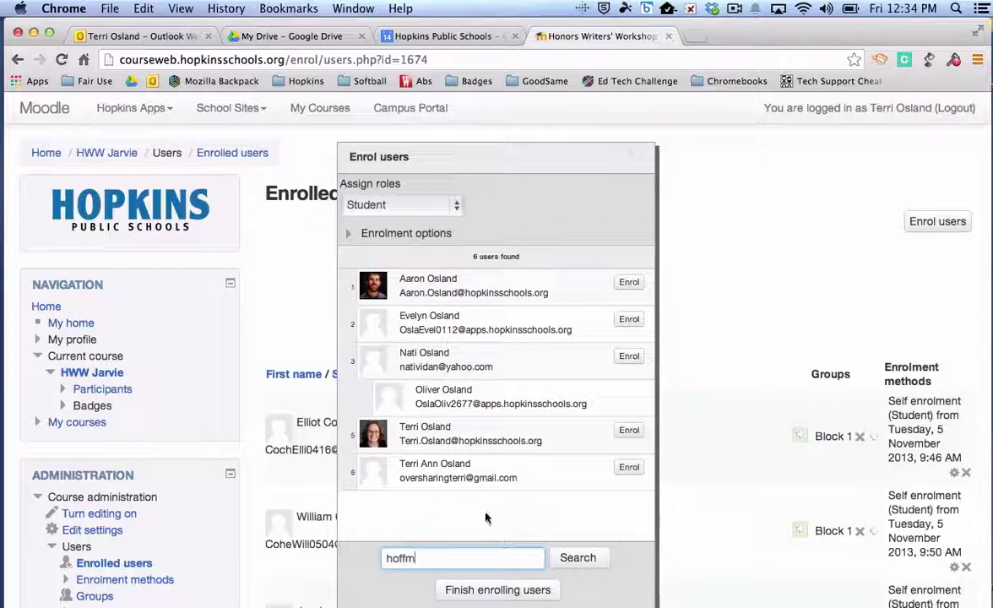
left_click(573, 555)
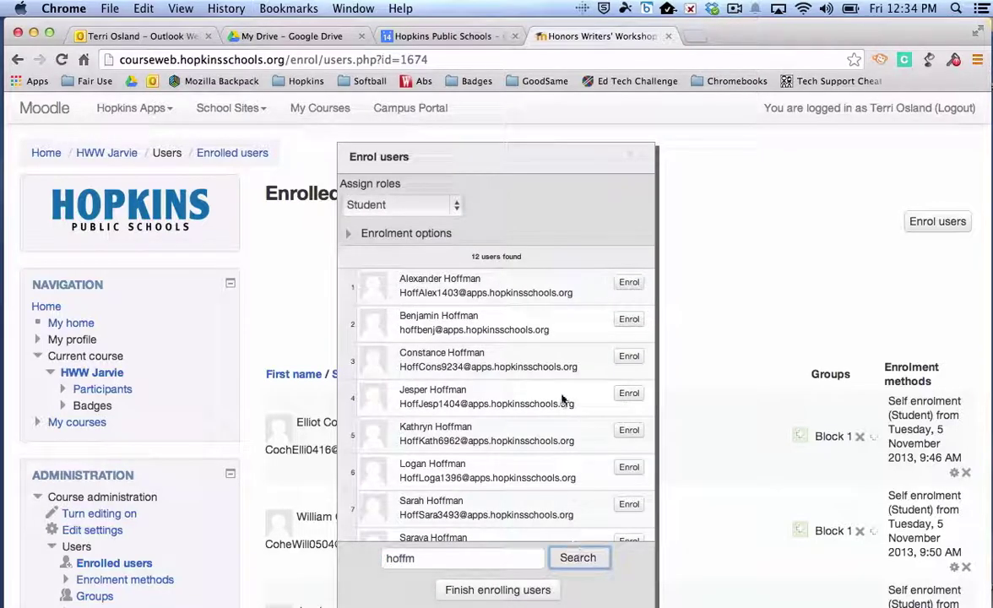
scroll(564, 398, "down", 1)
left_click(626, 486)
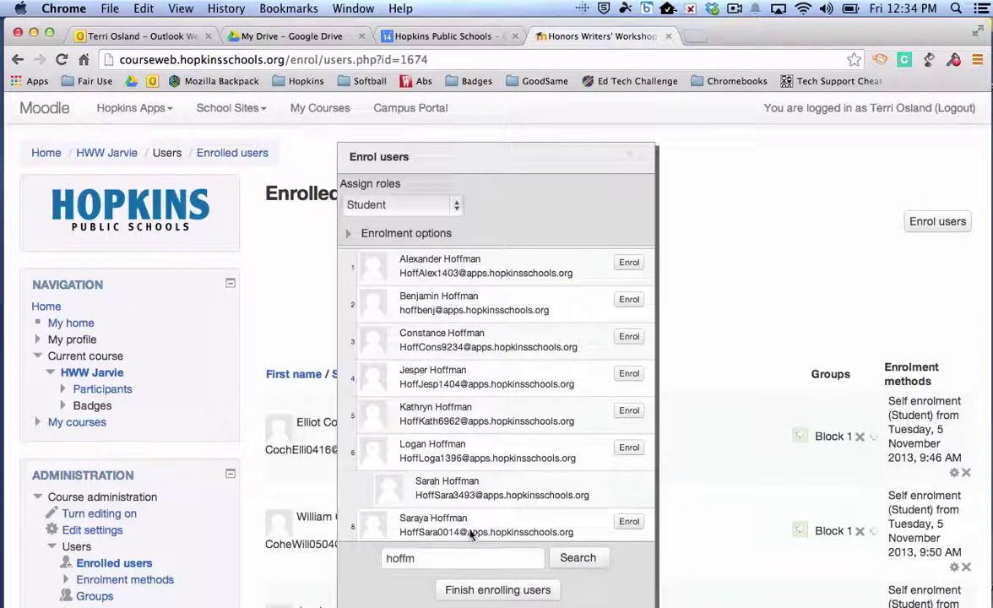
left_click_drag(442, 558, 325, 534)
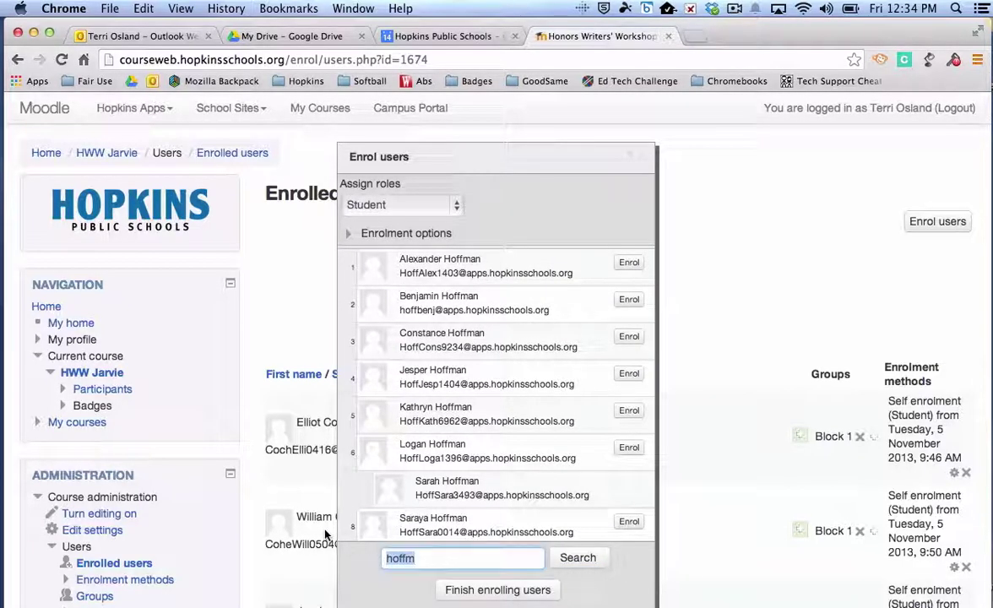
left_click(459, 590)
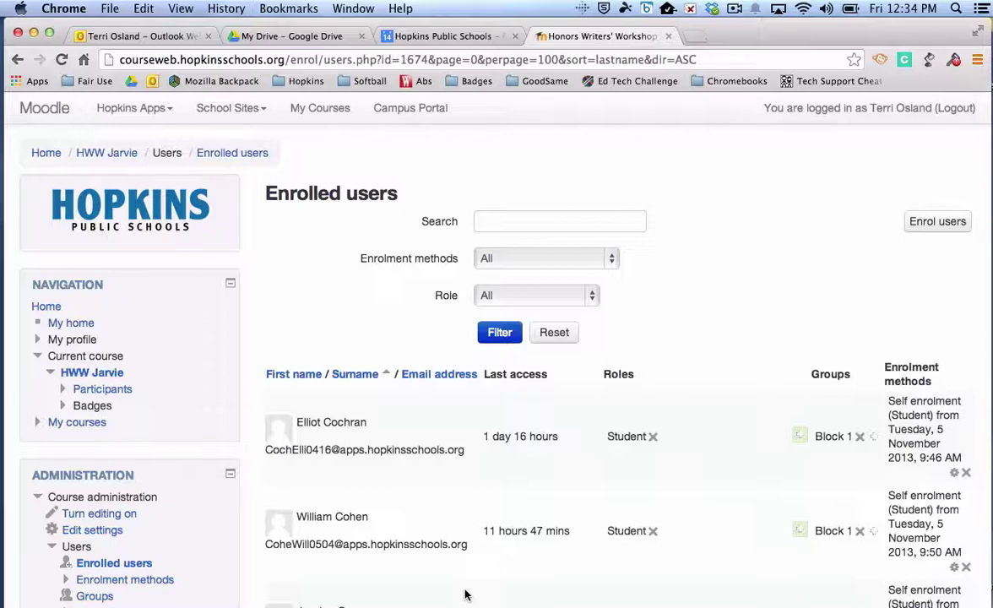
Filter the Enrolled users list by the newly enrolled student's surname and unenrol that student from the course.
scroll(496, 461, "down", 2)
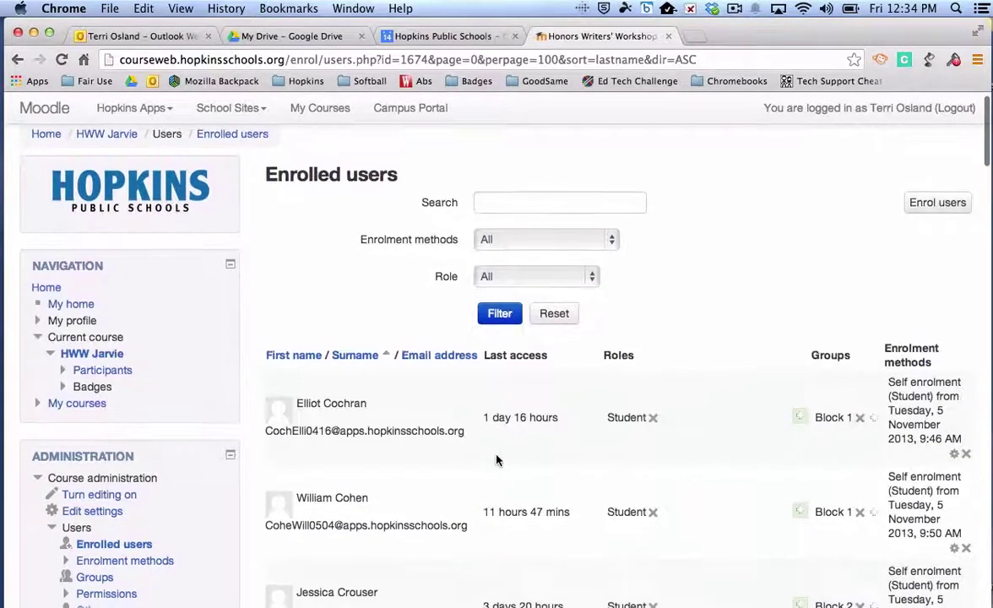
scroll(496, 460, "down", 5)
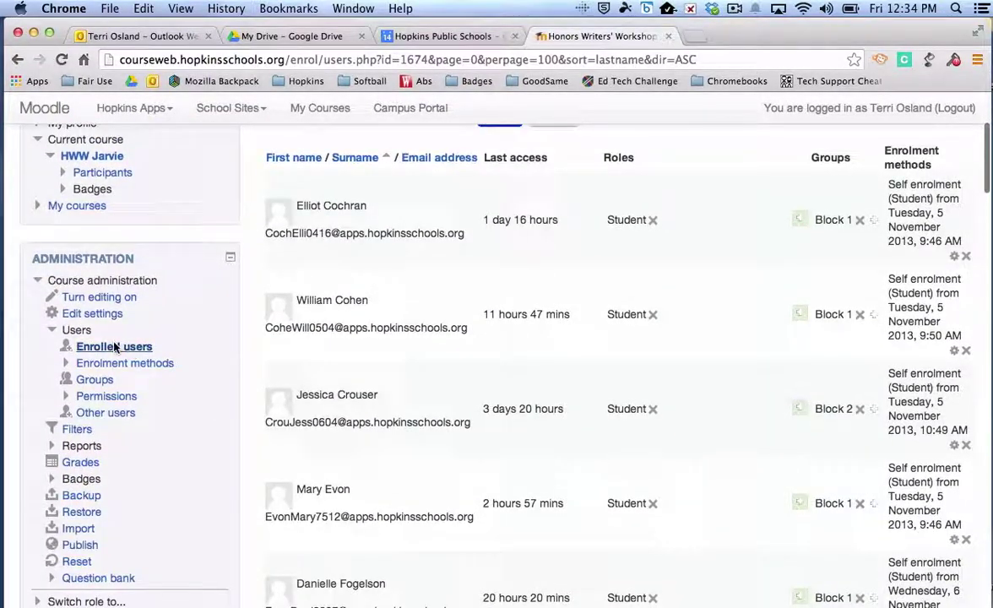
scroll(436, 348, "down", 3)
scroll(437, 348, "up", 8)
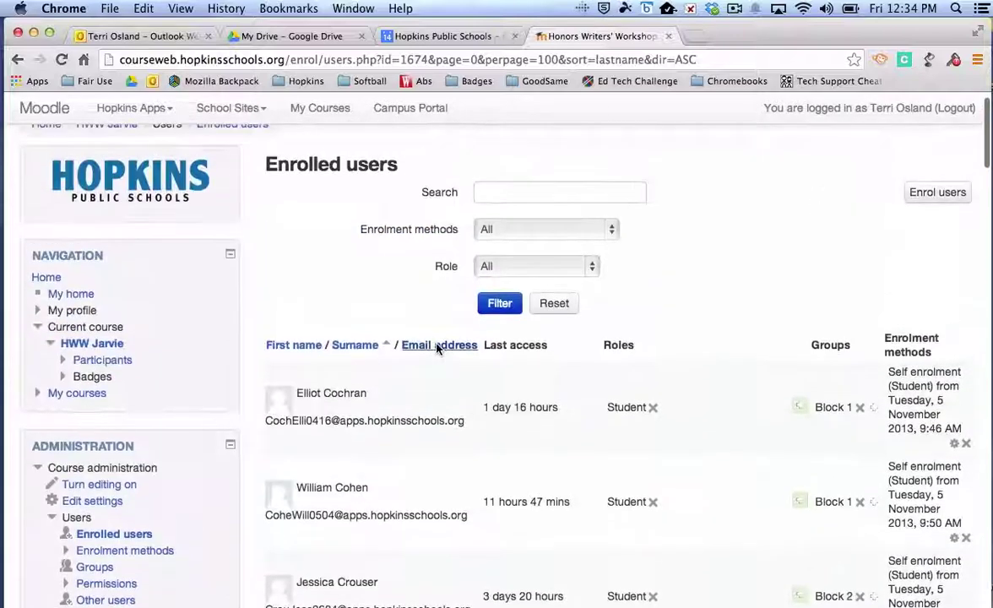
left_click(530, 224)
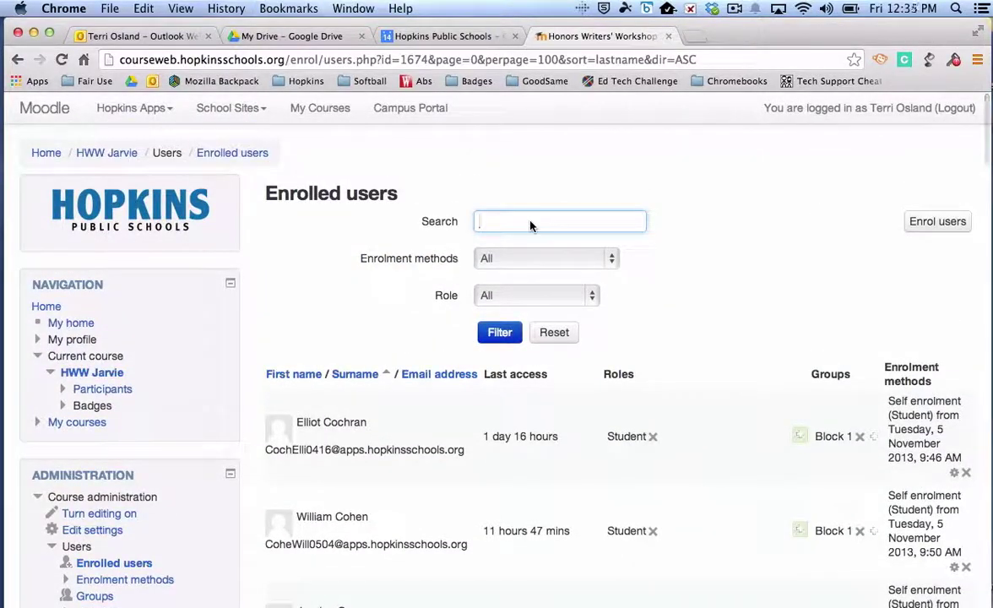
type("hoffman")
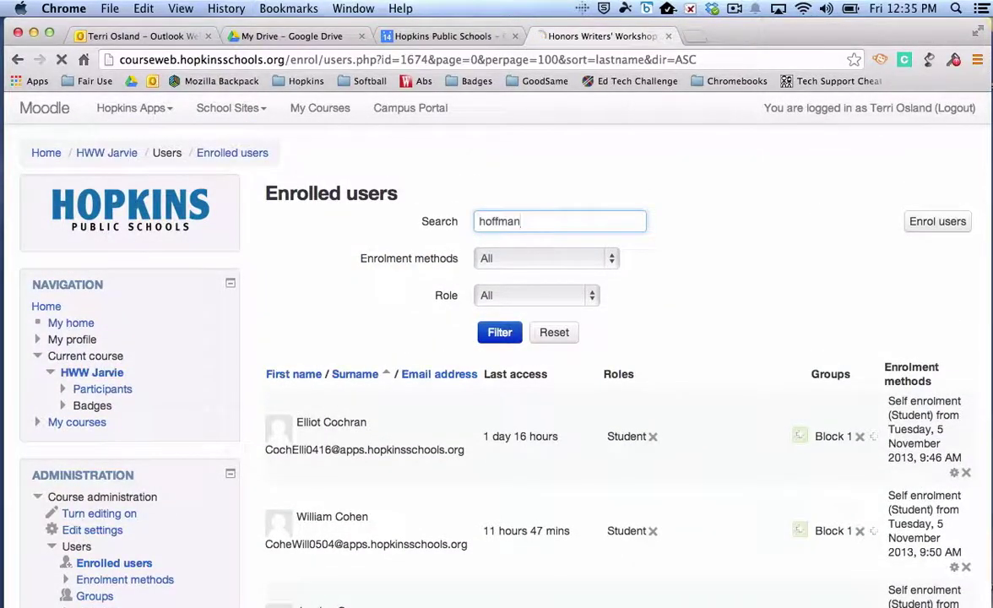
key("Return")
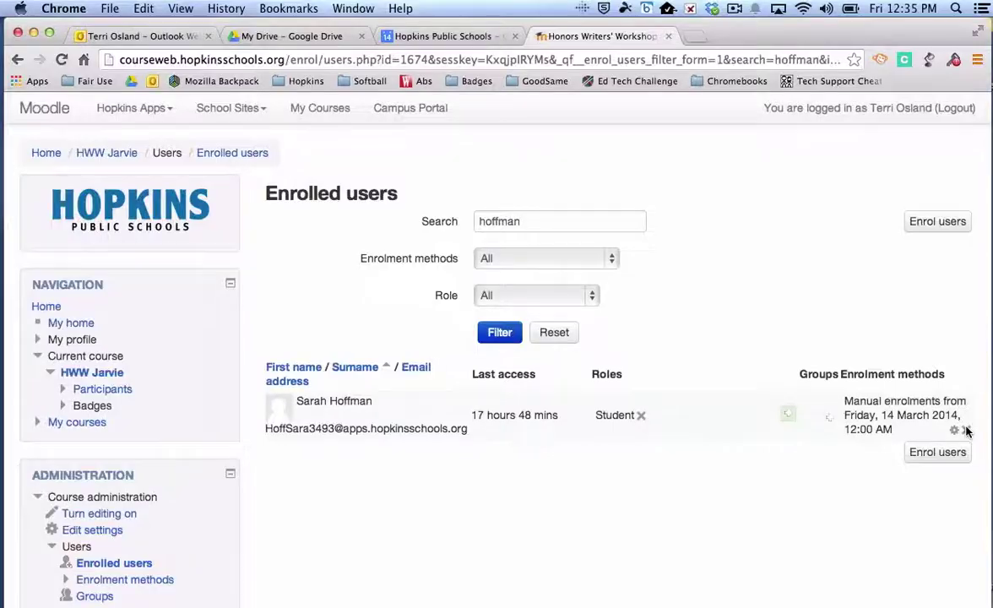
left_click(967, 432)
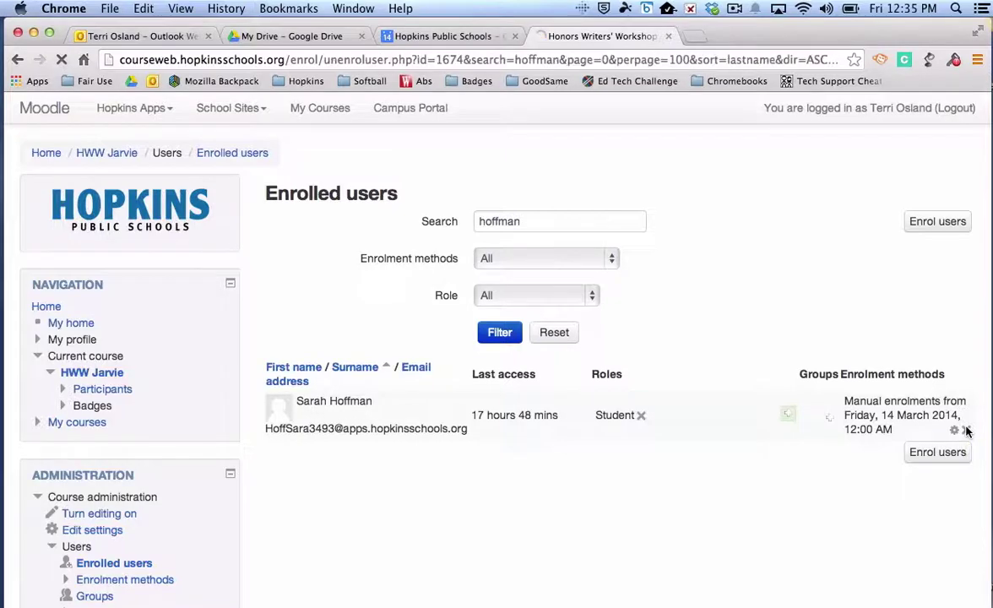
left_click(456, 257)
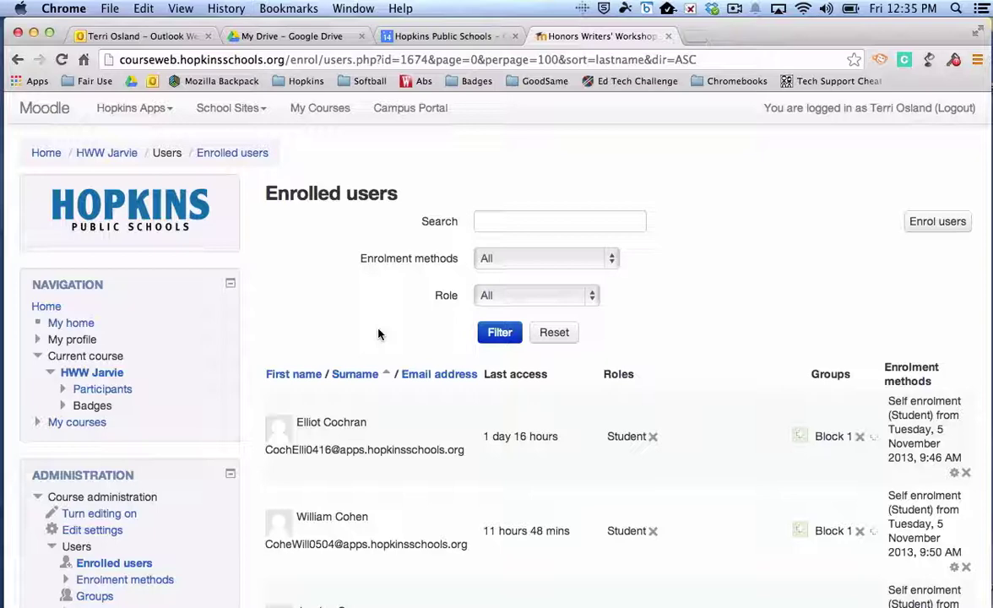
Expand the My courses list in the navigation and look through the courses.
scroll(378, 334, "down", 1)
left_click(43, 419)
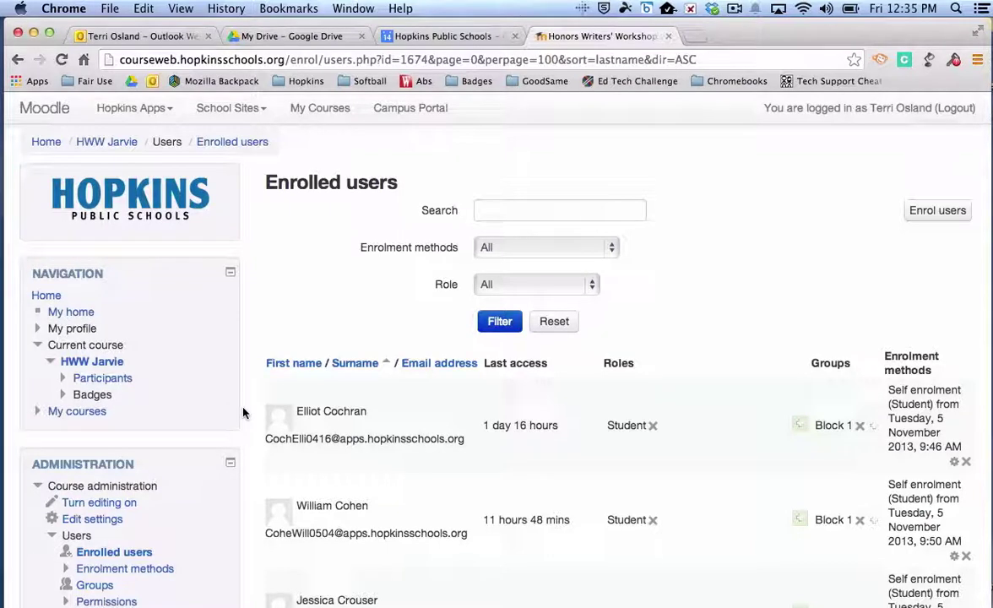
left_click(37, 411)
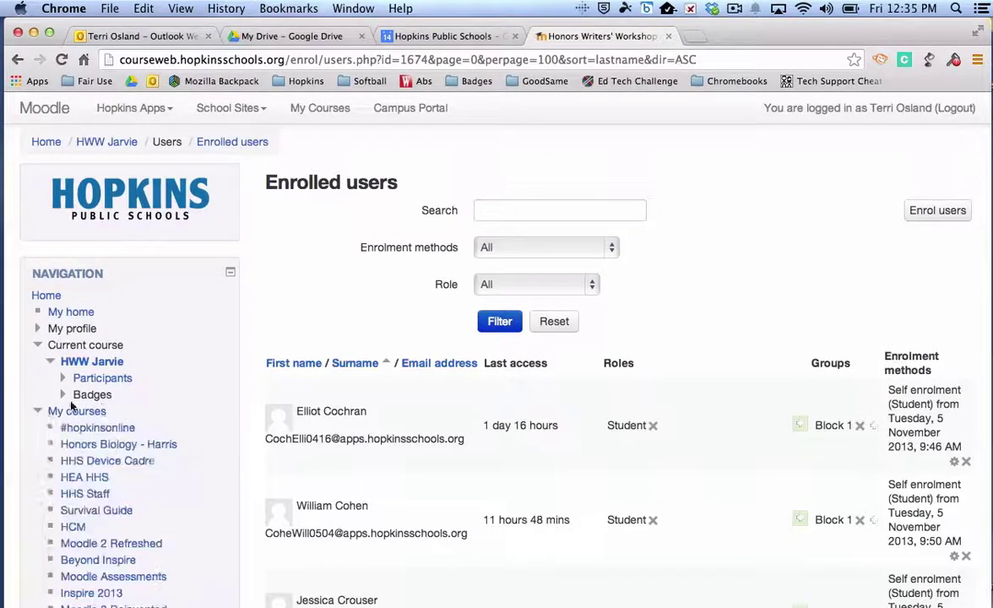
scroll(193, 369, "down", 2)
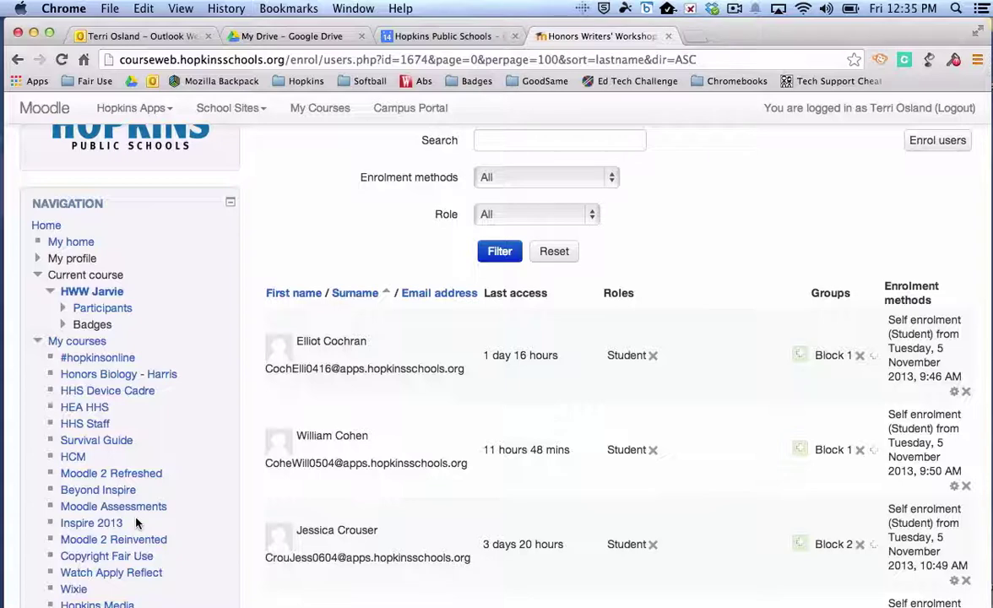
scroll(271, 266, "up", 3)
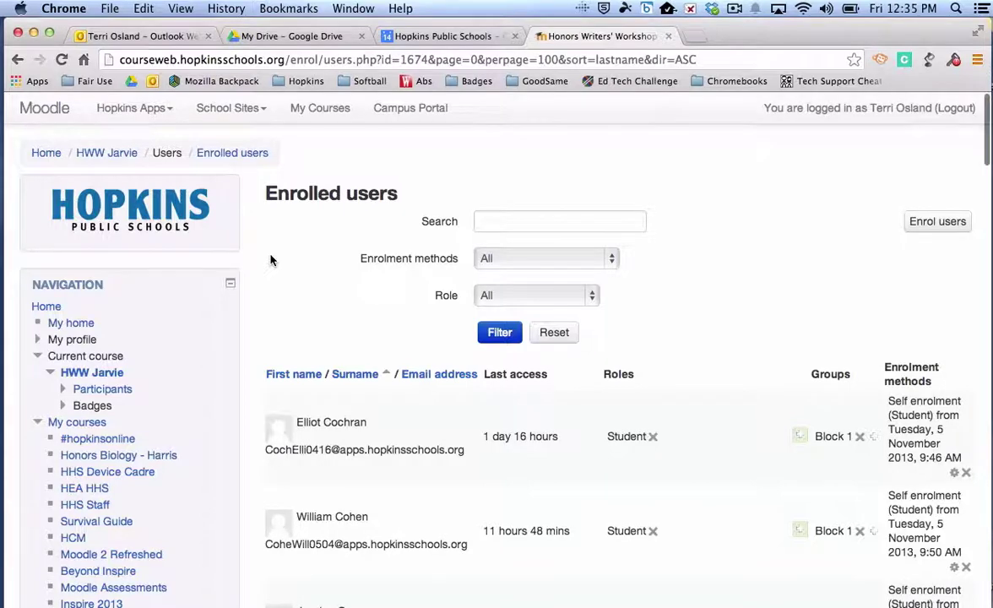
Open the course's Enrolment methods page, review the available methods, and open the Self enrolment (Student) settings.
scroll(270, 259, "down", 4)
scroll(270, 259, "down", 8)
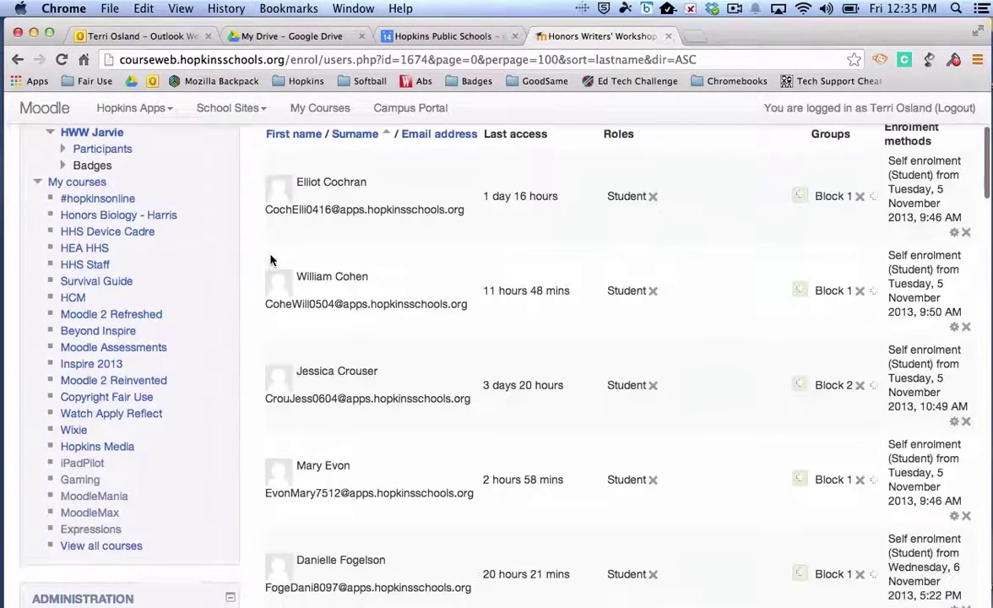
scroll(271, 260, "down", 2)
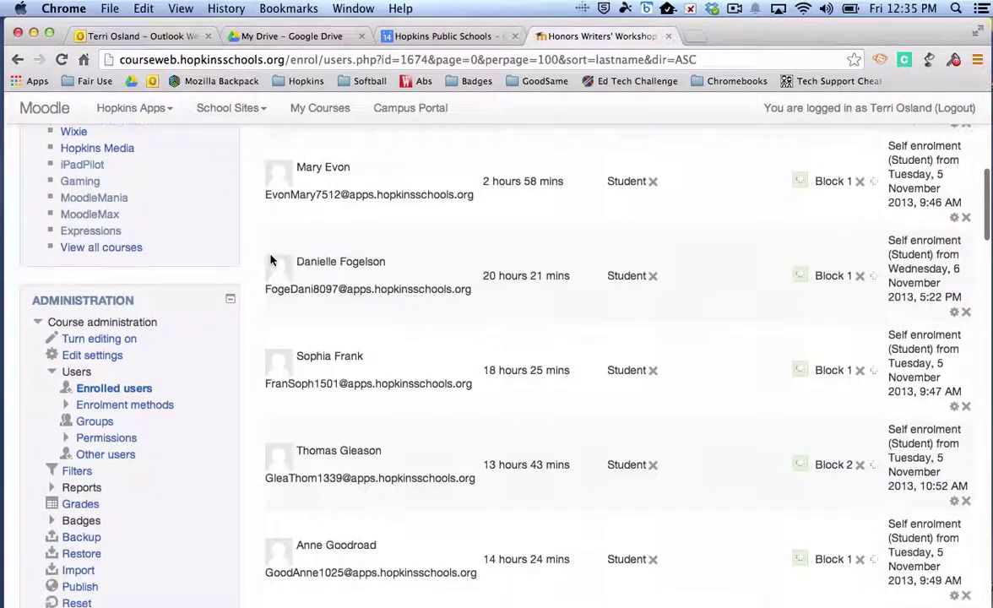
scroll(270, 261, "down", 1)
scroll(270, 261, "down", 2)
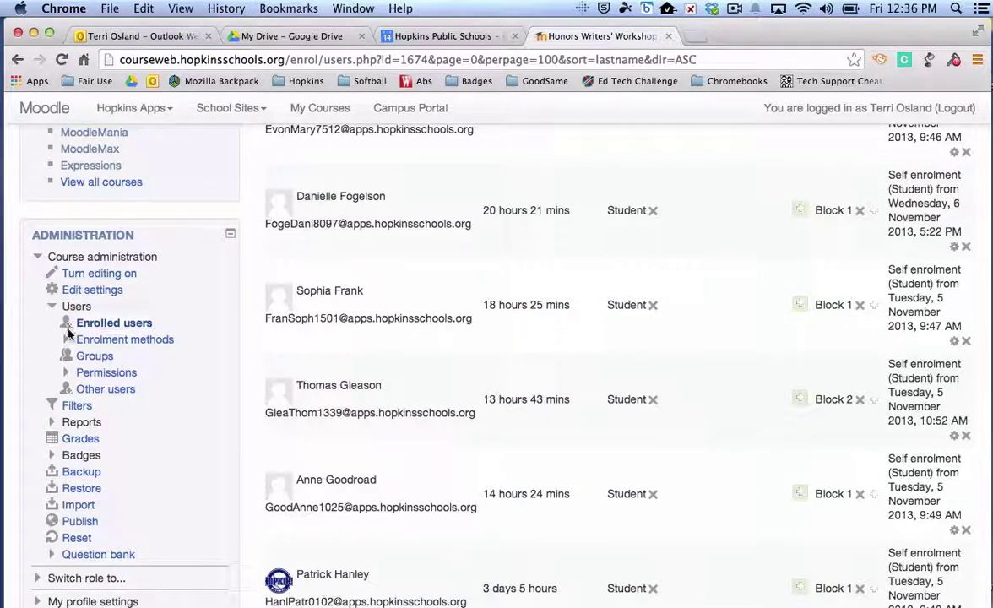
left_click(66, 340)
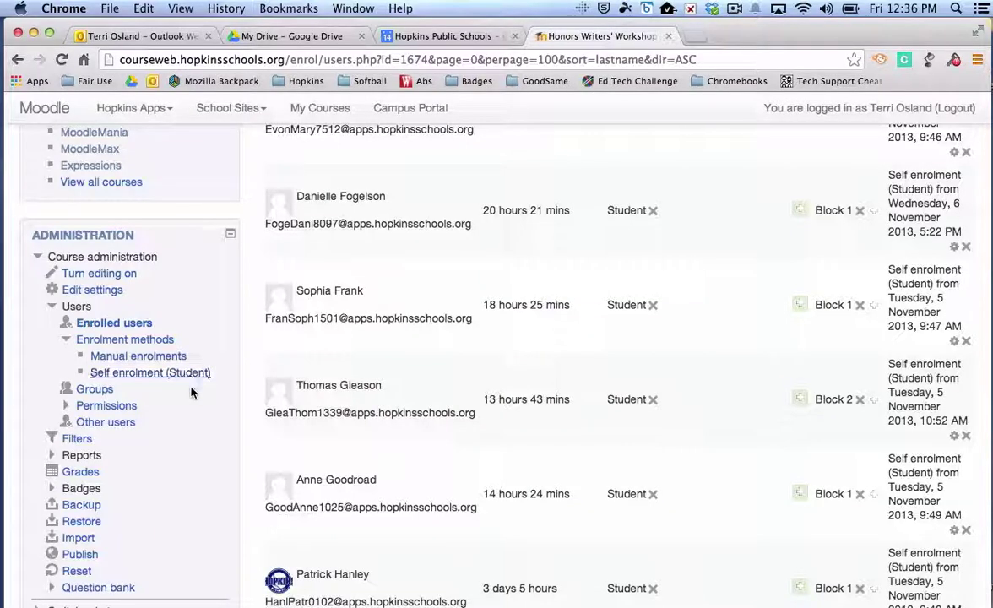
left_click(162, 338)
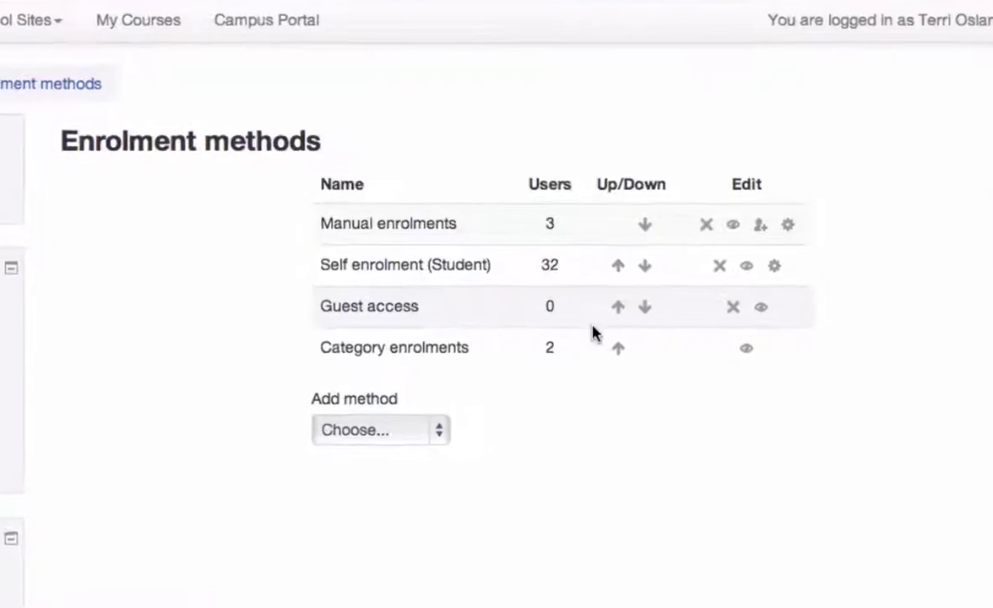
left_click(746, 264)
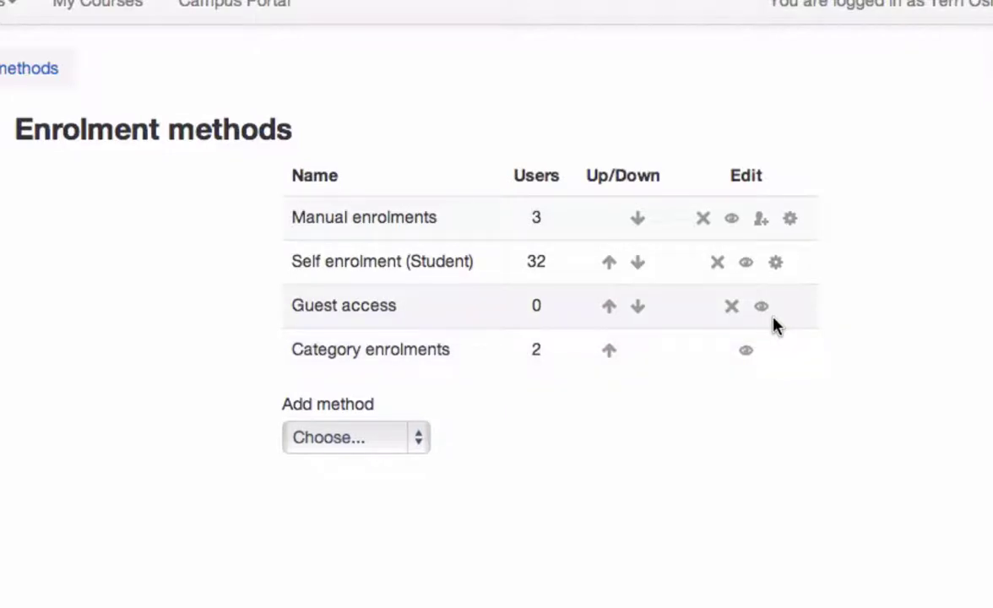
left_click(775, 263)
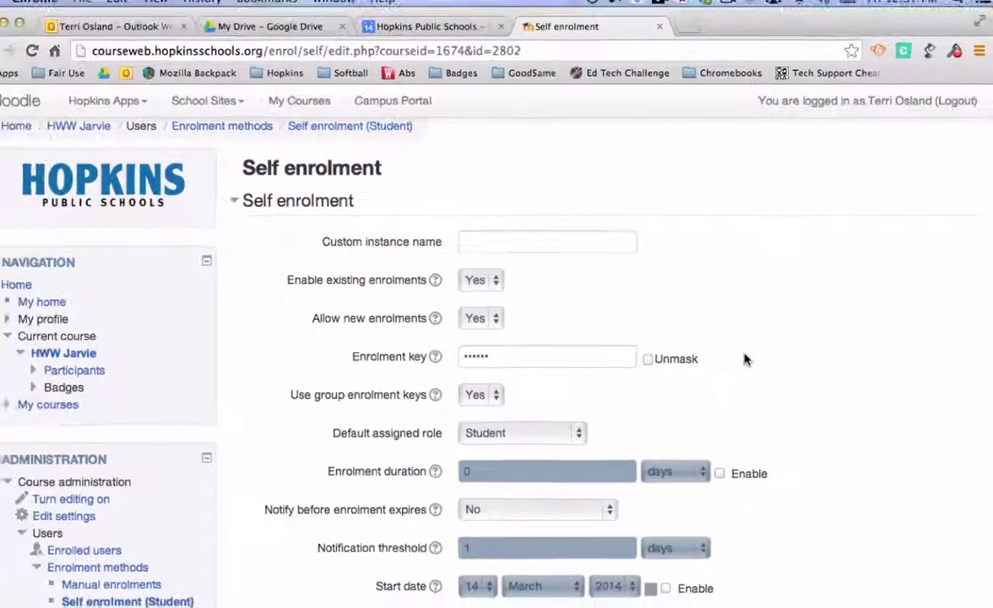
Go to the Moodle home page, look over the list of school sites, and search the courses by the teacher's surname.
left_click(109, 135)
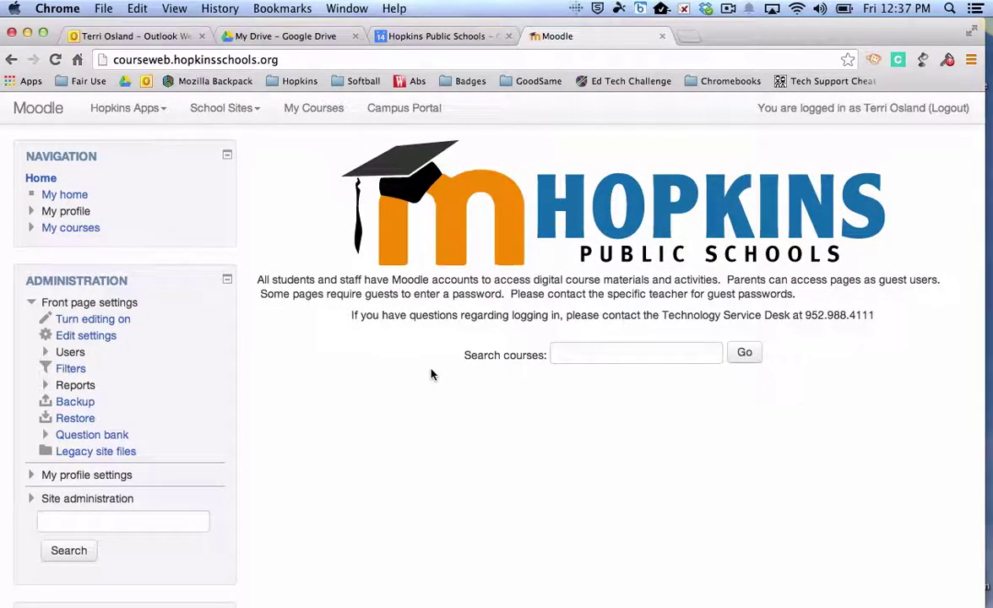
left_click(243, 110)
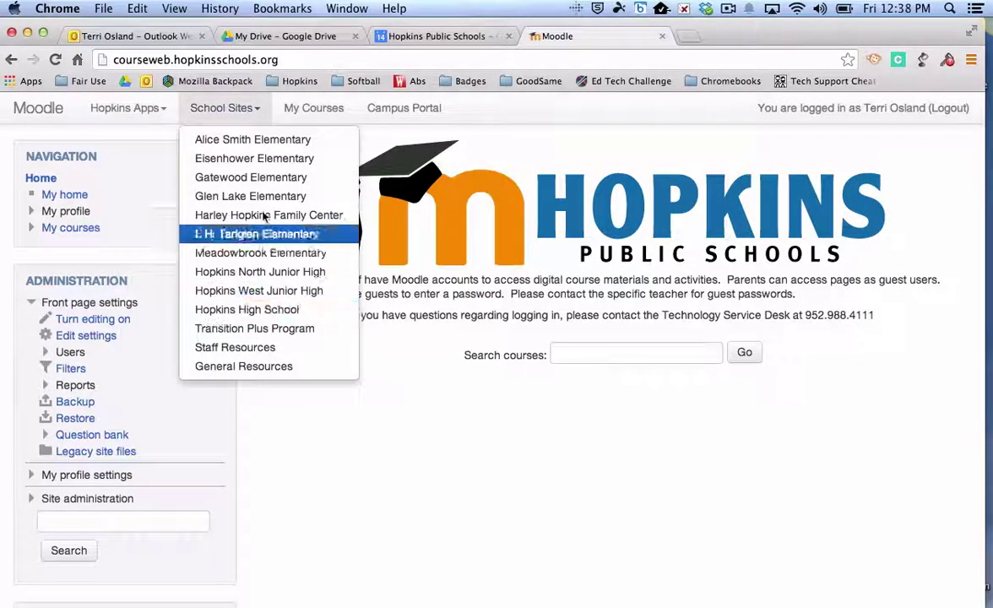
left_click(313, 440)
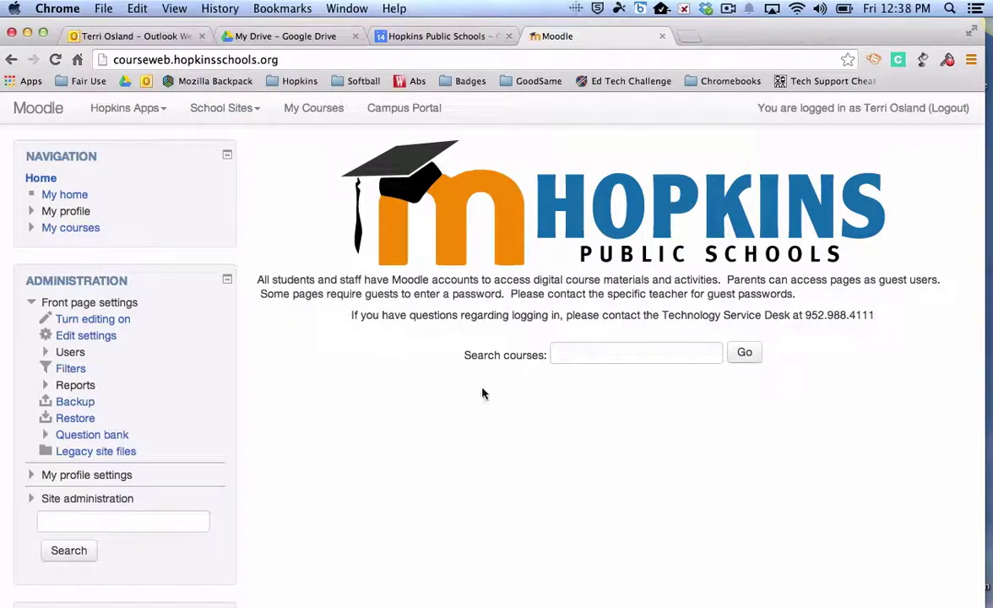
left_click(571, 362)
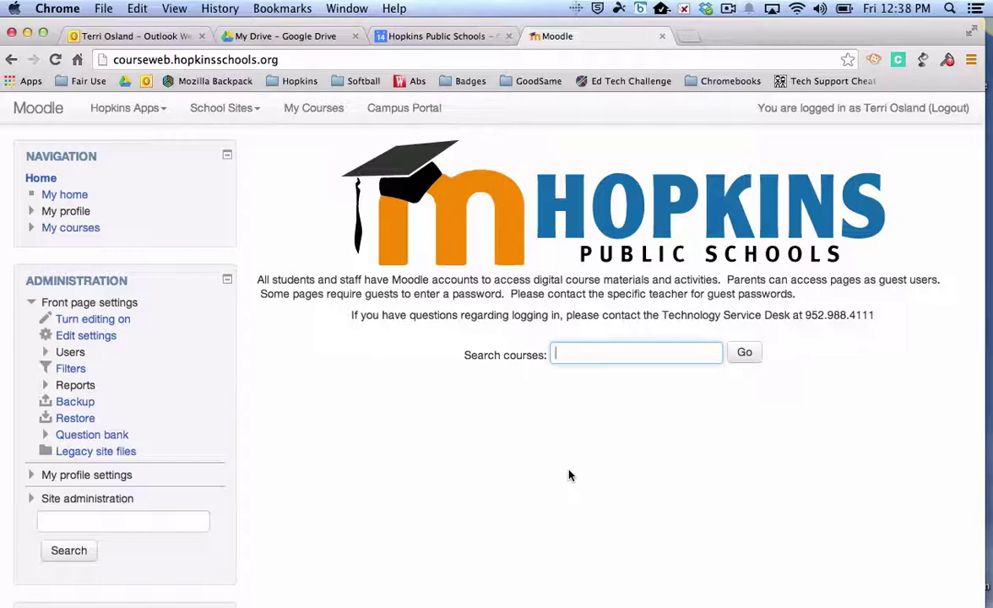
type("jarvie")
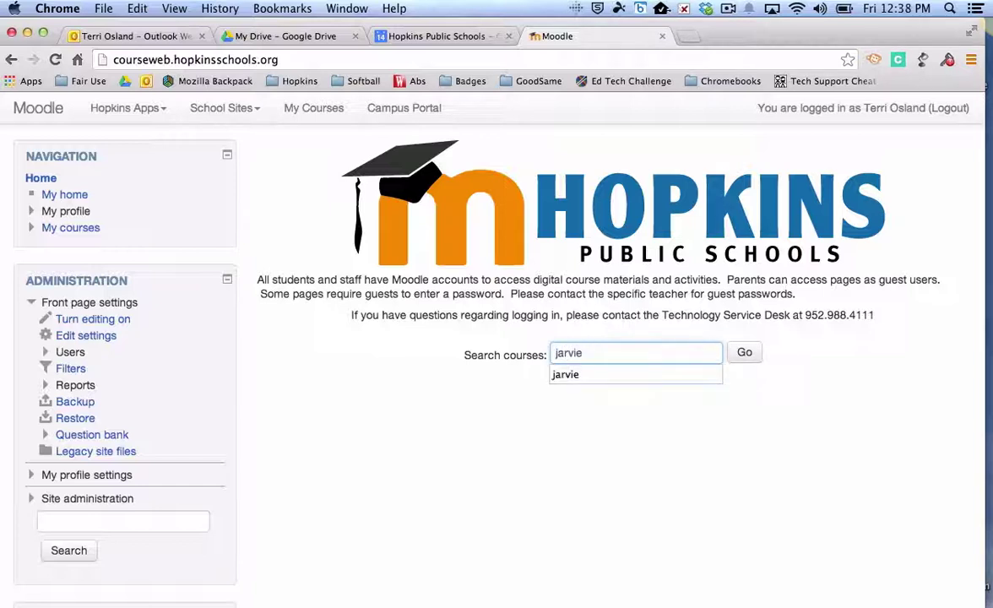
key("Return")
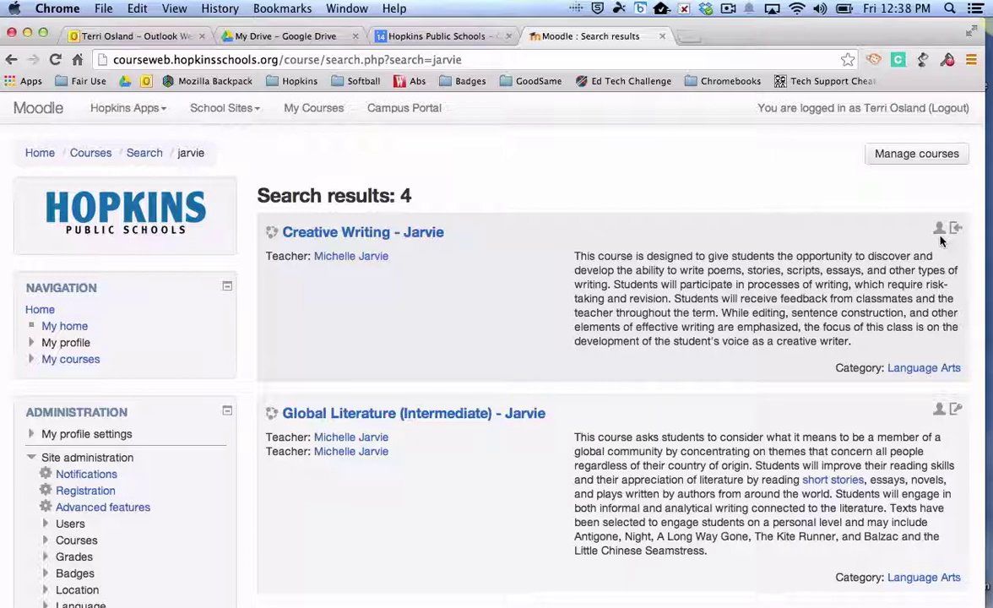
Examine the guest access and self enrolment icons beside the courses in the search results.
scroll(855, 296, "down", 1)
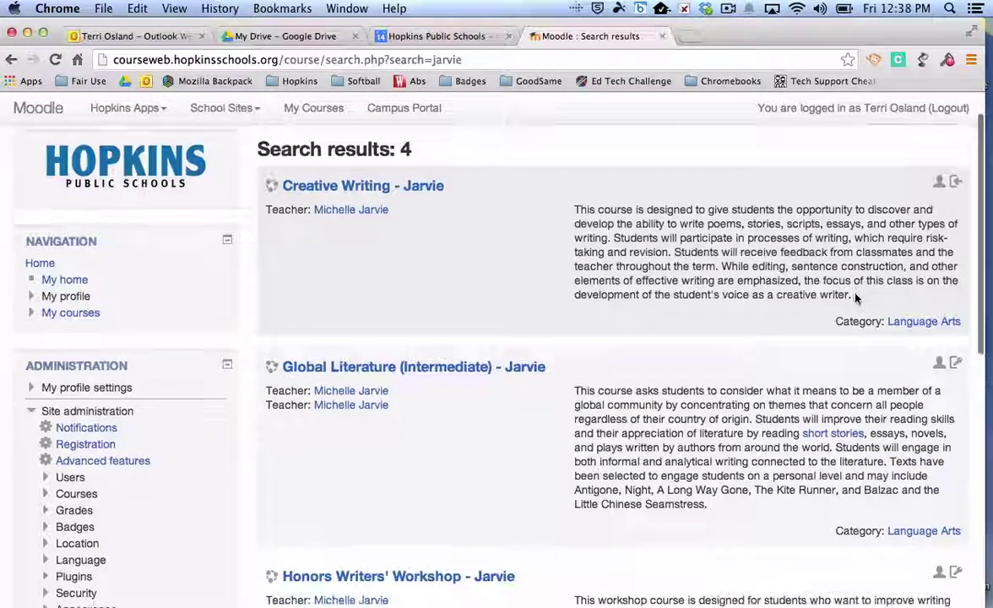
scroll(845, 313, "down", 1)
scroll(843, 319, "up", 1)
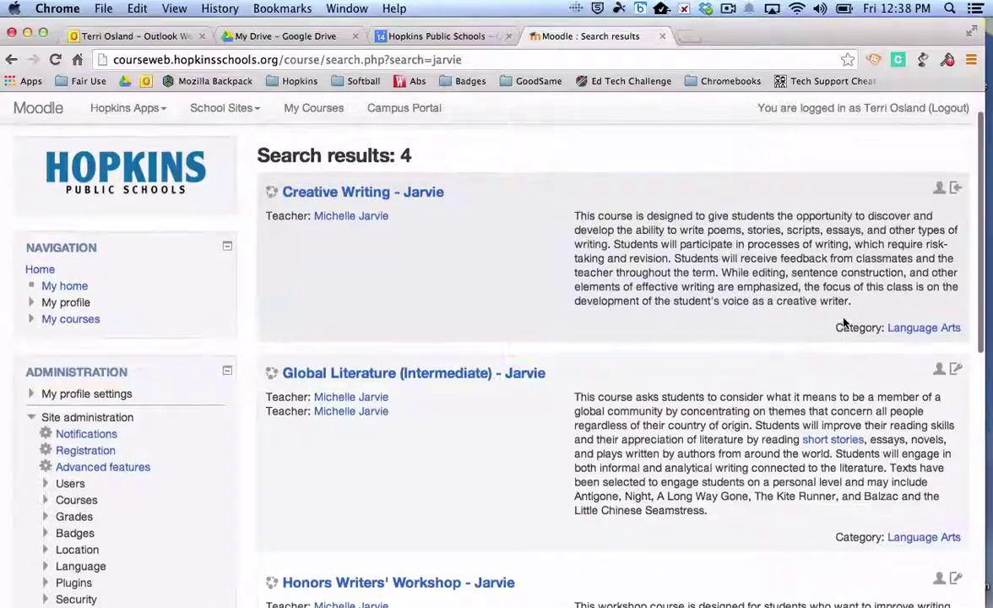
left_click(843, 323)
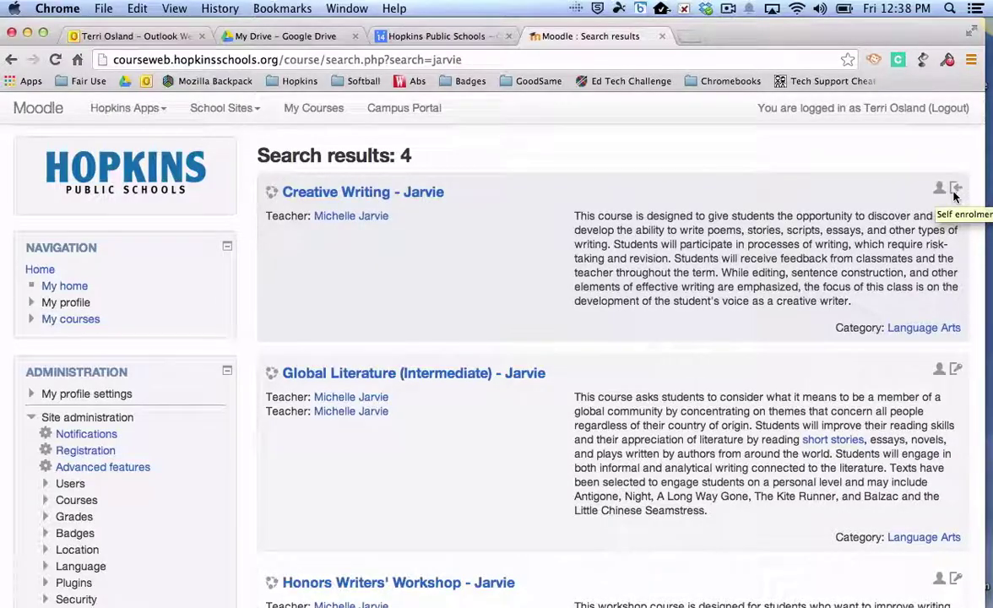
scroll(959, 417, "down", 1)
scroll(959, 417, "down", 3)
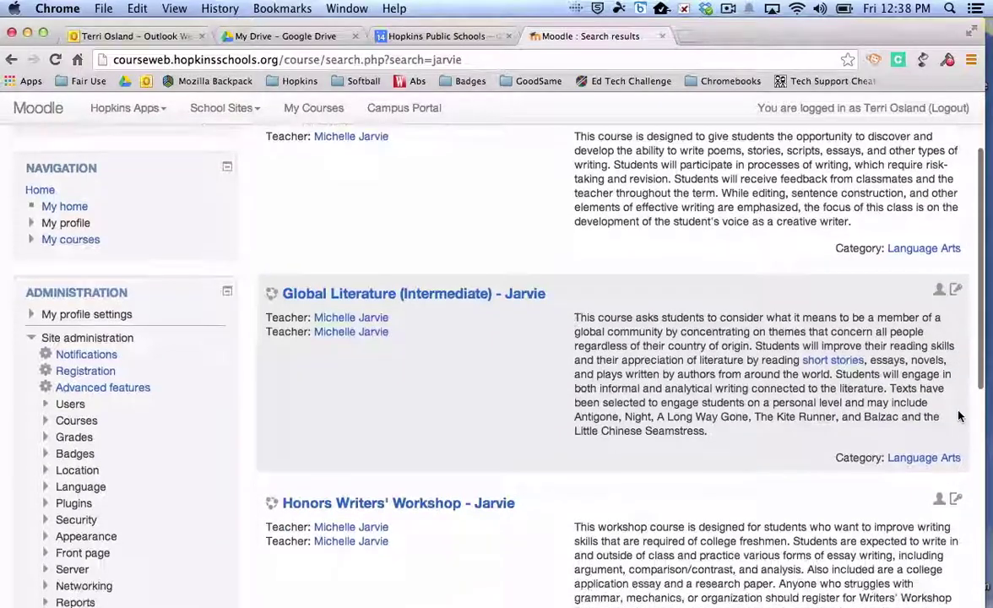